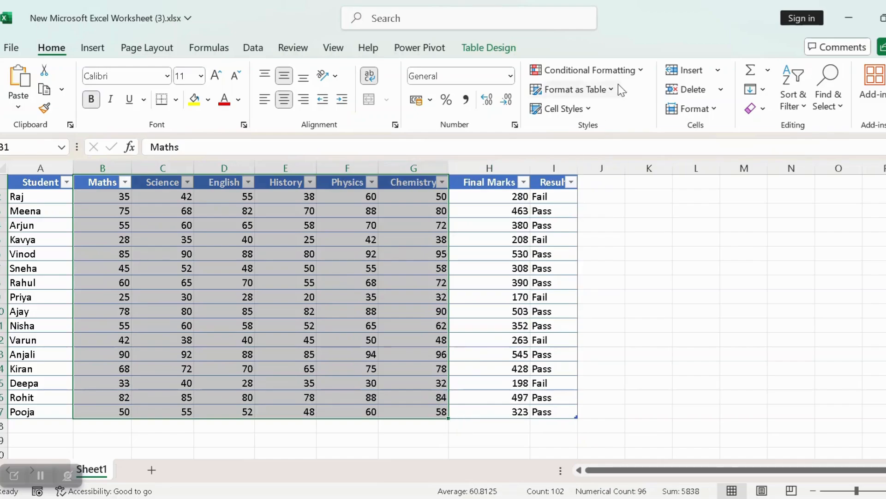
Highlight subject marks from Maths to Chemistry that are less than 40 with Light Red Fill with Dark Red Text.
{"action": "mouse_move", "coordinate": [624, 104]}
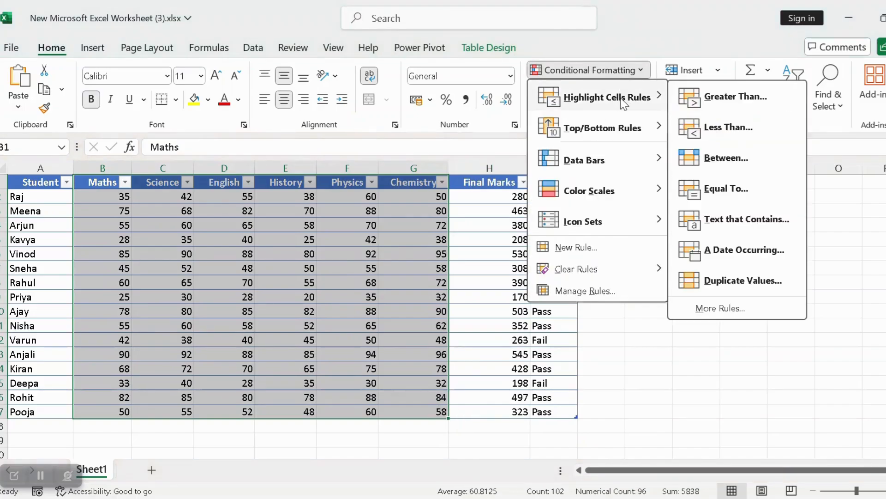
{"action": "left_click", "coordinate": [757, 133]}
{"action": "type", "text": "40"}
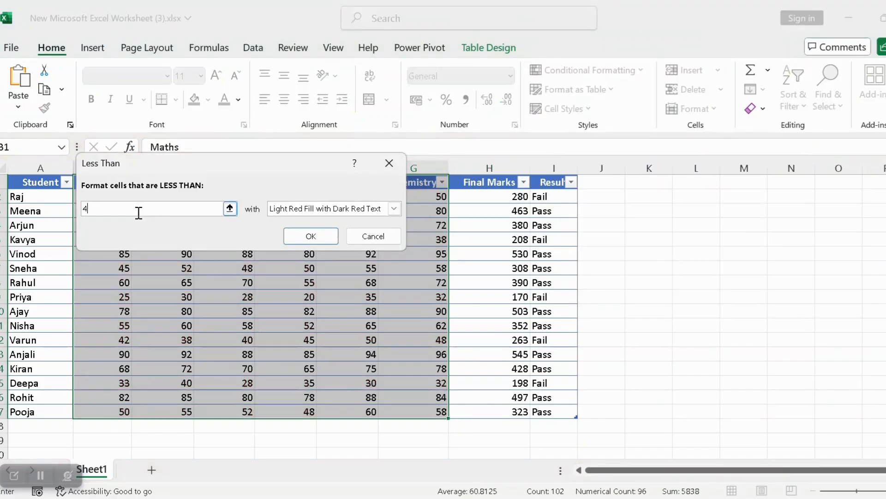
{"action": "left_click", "coordinate": [323, 241]}
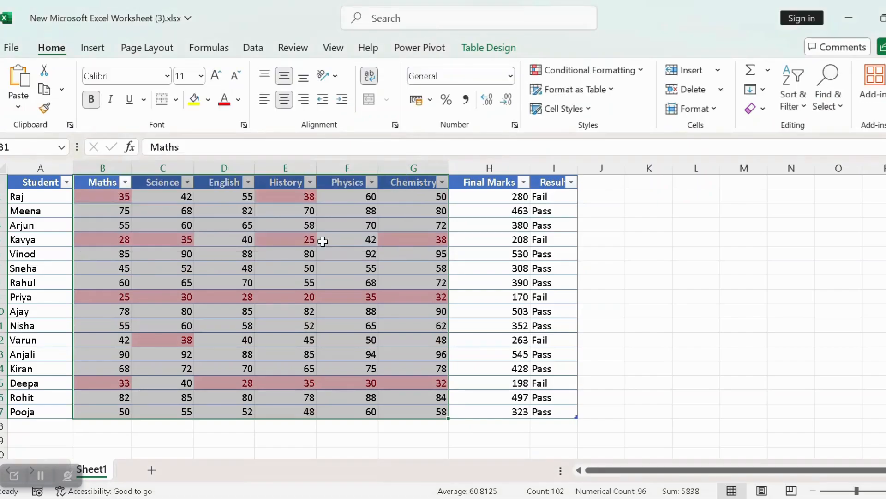
{"action": "left_click", "coordinate": [320, 255]}
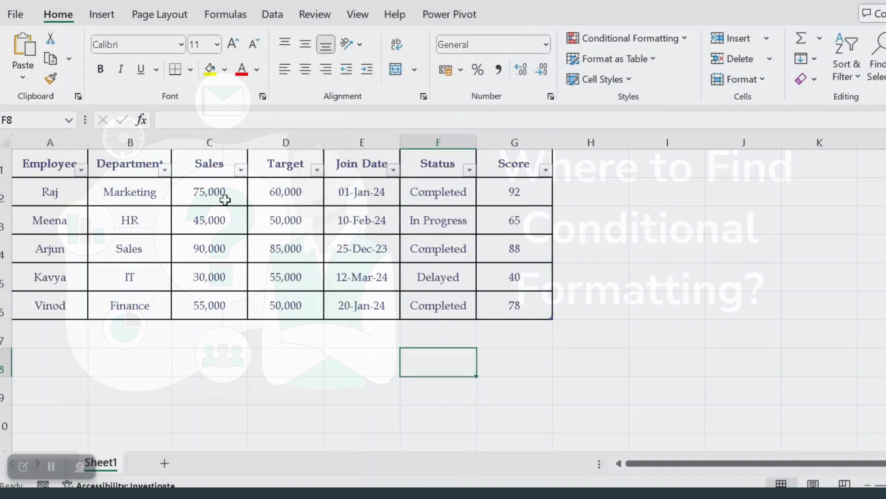
Examine the conditional formatting options for the Sales values, including Highlight Cells Rules, Top/Bottom Rules, Data Bars, Color Scales and Icon Sets.
{"action": "left_click_drag", "start_coordinate": [225, 200], "coordinate": [239, 305]}
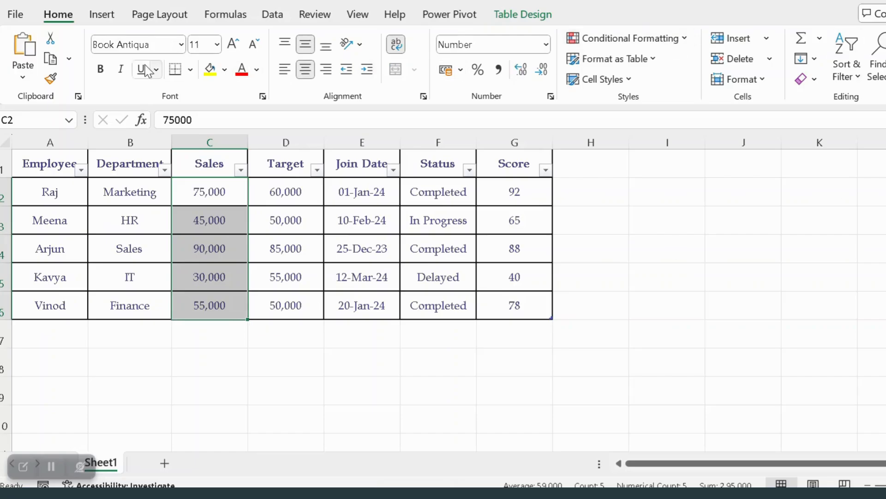
{"action": "left_click", "coordinate": [602, 42]}
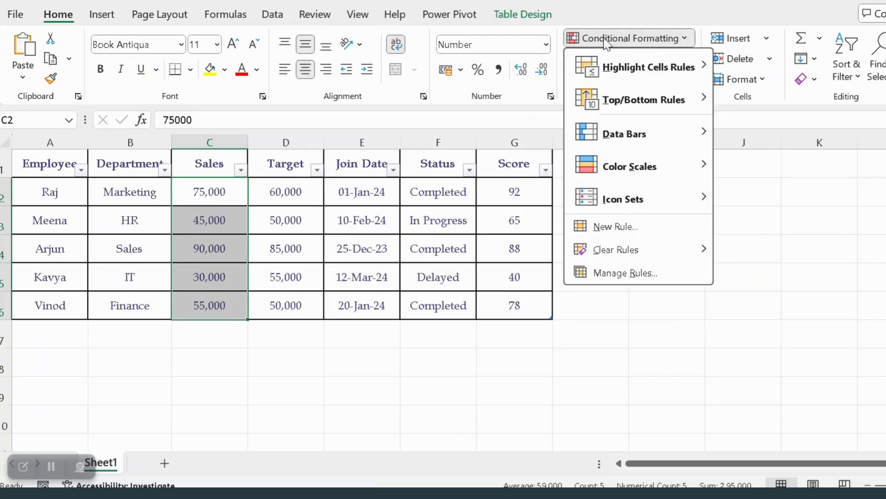
{"action": "mouse_move", "coordinate": [622, 70]}
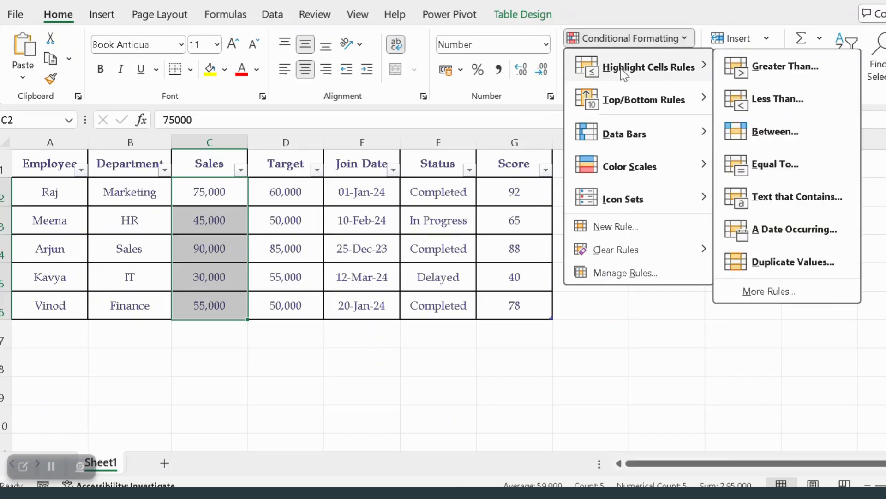
{"action": "mouse_move", "coordinate": [664, 104]}
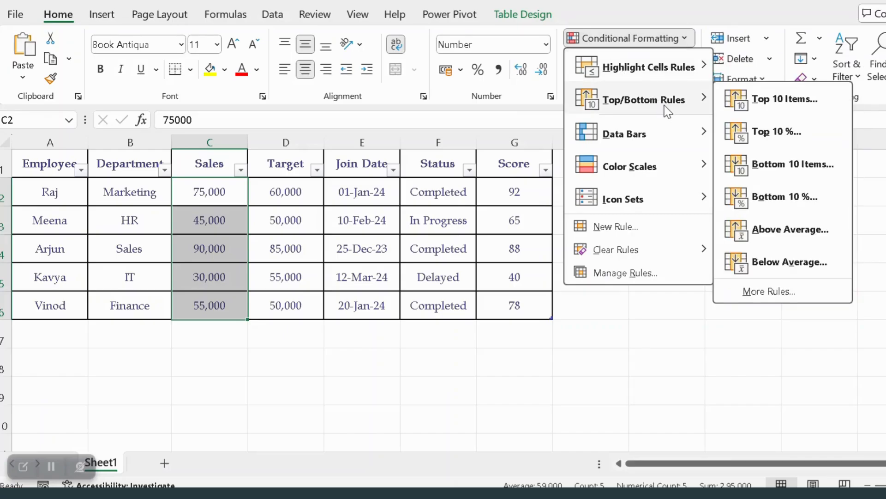
{"action": "mouse_move", "coordinate": [618, 147]}
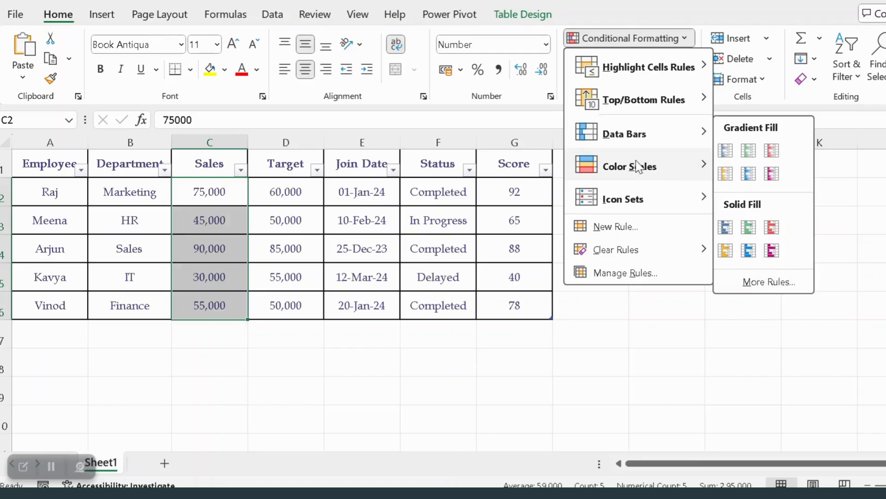
{"action": "mouse_move", "coordinate": [640, 169]}
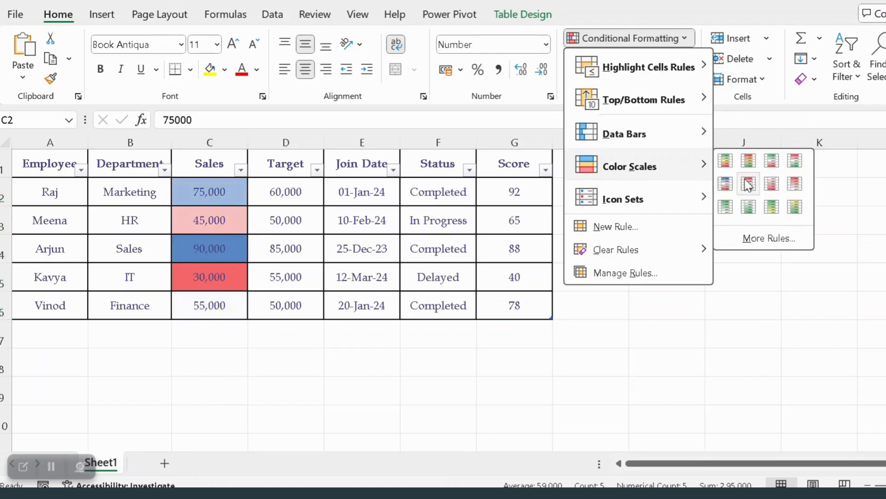
{"action": "mouse_move", "coordinate": [670, 198]}
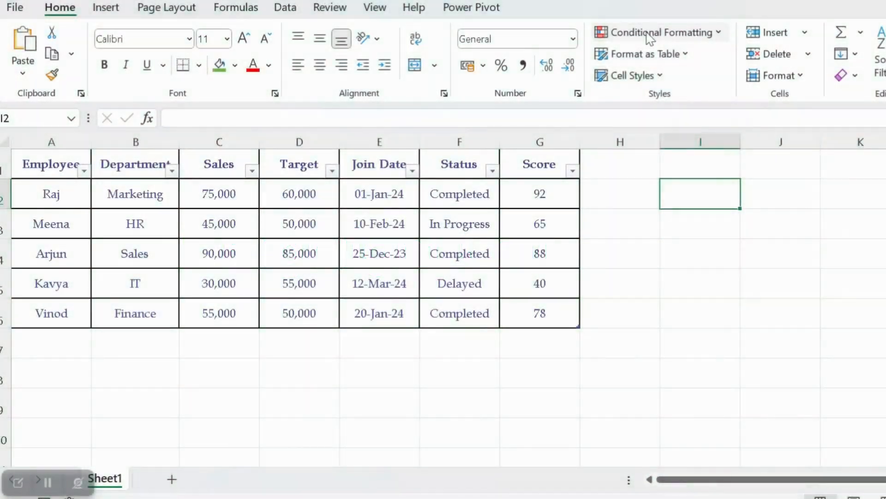
{"action": "left_click", "coordinate": [649, 33]}
{"action": "mouse_move", "coordinate": [659, 82]}
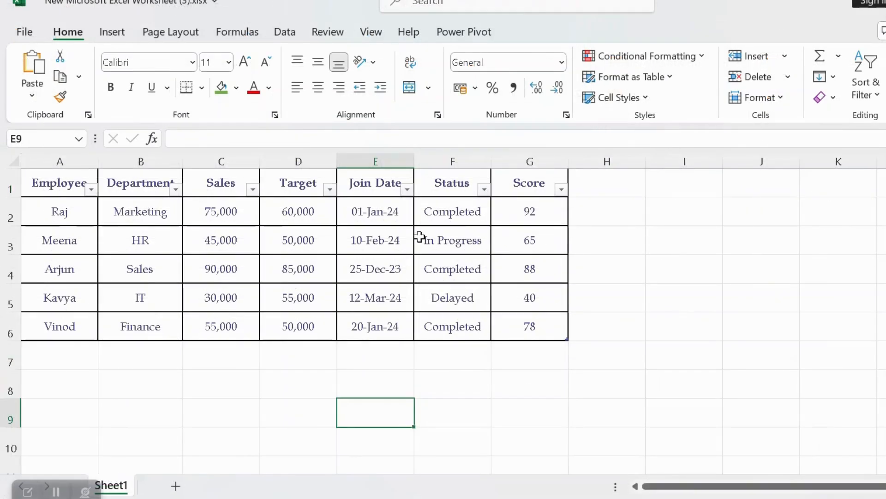
Highlight Sales values in C2:C6 that are greater than 50000 with Light Red Fill with Dark Red Text.
{"action": "left_click_drag", "start_coordinate": [251, 224], "coordinate": [241, 327]}
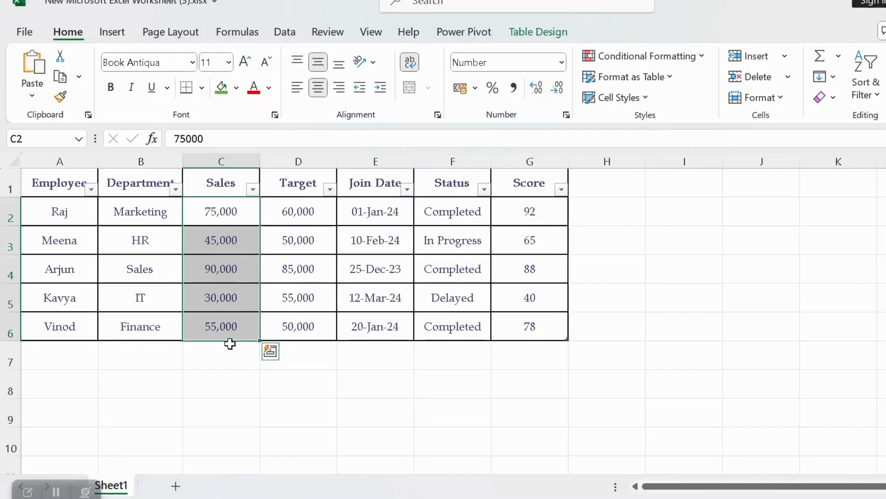
{"action": "left_click", "coordinate": [417, 394]}
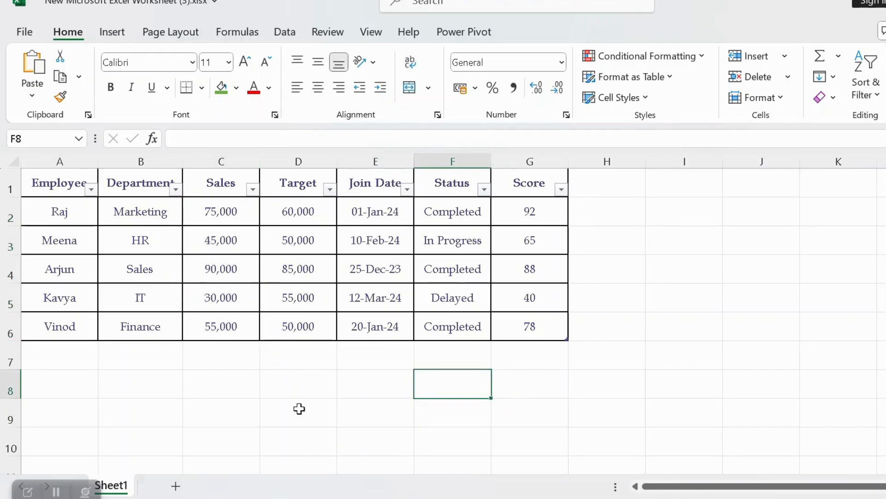
{"action": "left_click_drag", "start_coordinate": [221, 217], "coordinate": [227, 326]}
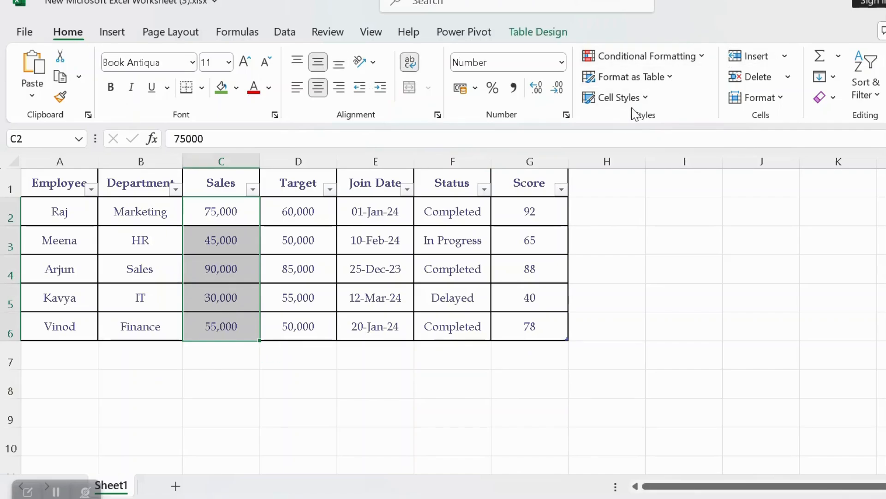
{"action": "left_click", "coordinate": [673, 58]}
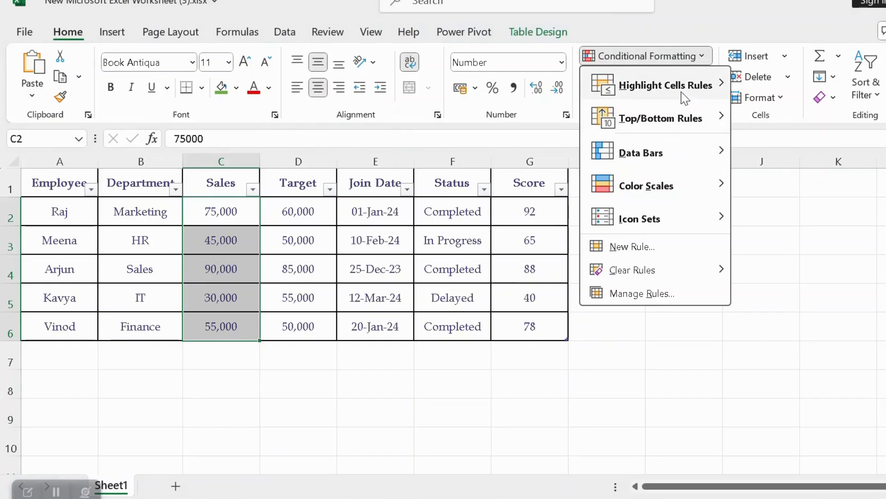
{"action": "mouse_move", "coordinate": [683, 95]}
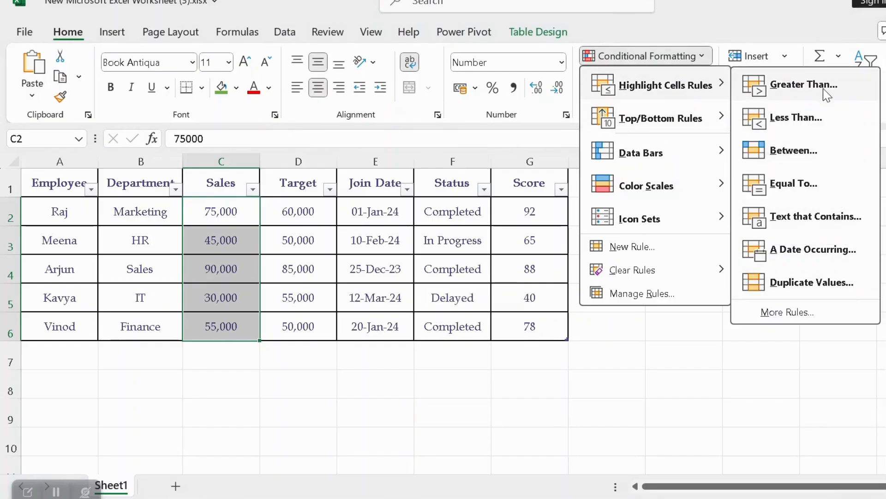
{"action": "left_click", "coordinate": [803, 85]}
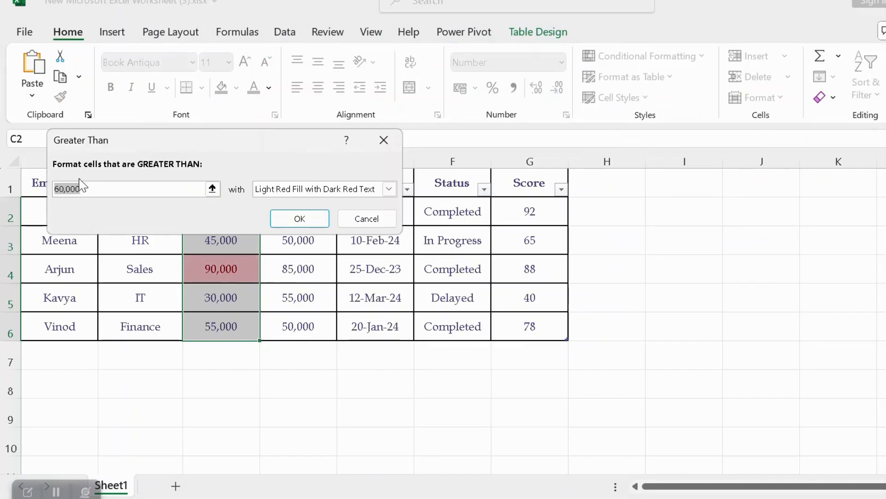
{"action": "type", "text": "50"}
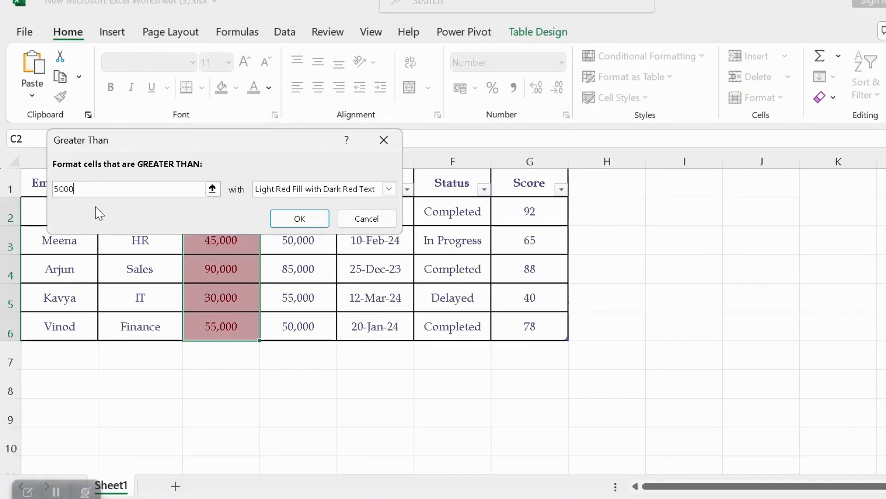
{"action": "left_click", "coordinate": [350, 193]}
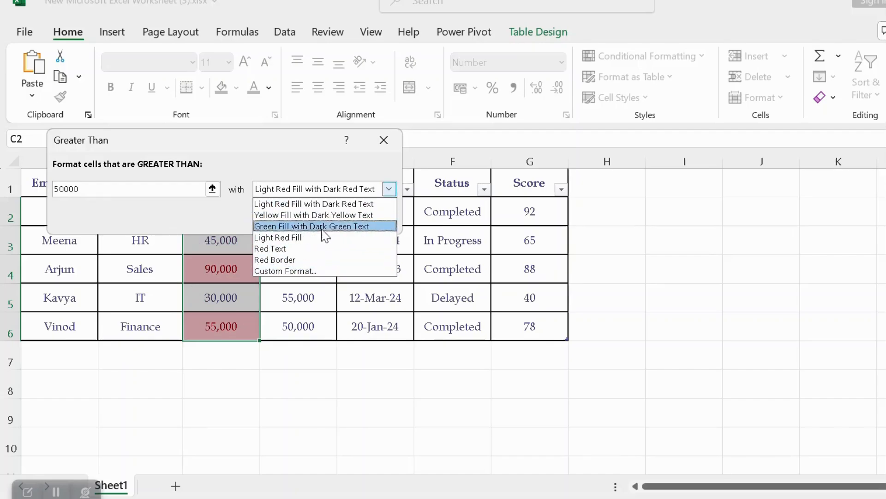
{"action": "left_click", "coordinate": [321, 203]}
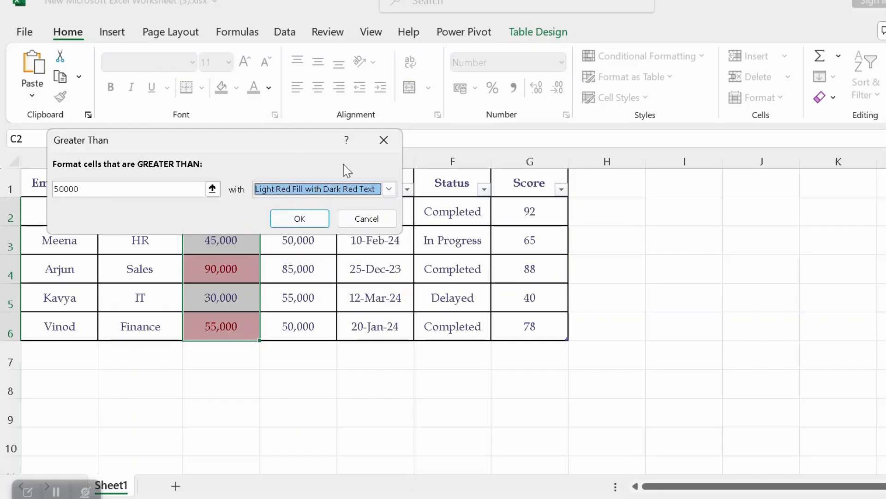
{"action": "left_click", "coordinate": [300, 219]}
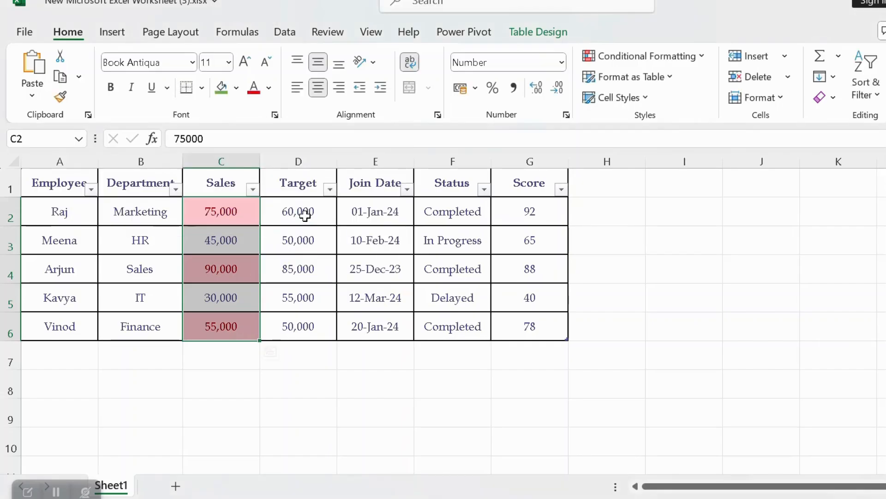
{"action": "left_click", "coordinate": [304, 215]}
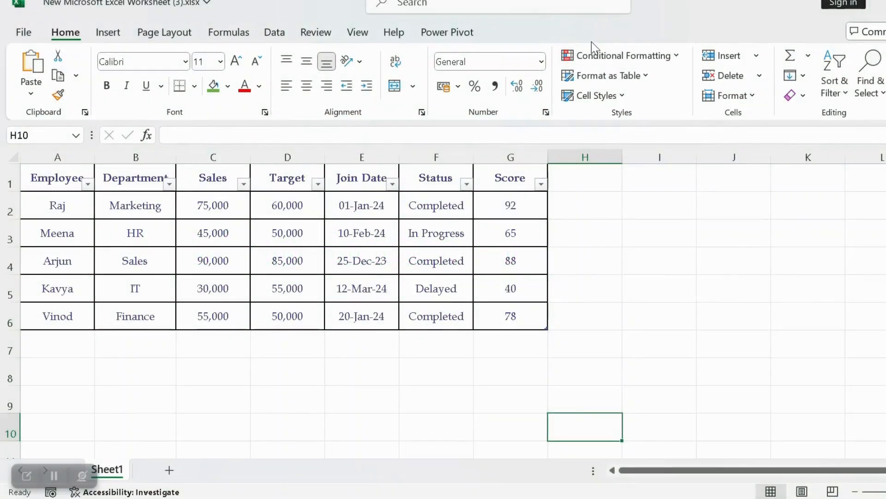
{"action": "left_click", "coordinate": [587, 56]}
{"action": "mouse_move", "coordinate": [604, 115]}
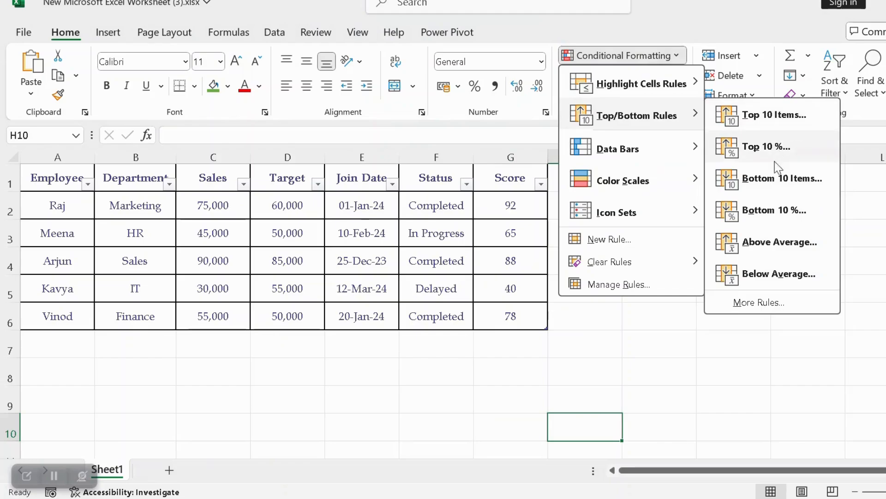
{"action": "left_click", "coordinate": [424, 274]}
Highlight the top 3 values in the Score column, G2:G6, with Yellow Fill with Dark Yellow Text.
{"action": "left_click_drag", "start_coordinate": [509, 205], "coordinate": [511, 315]}
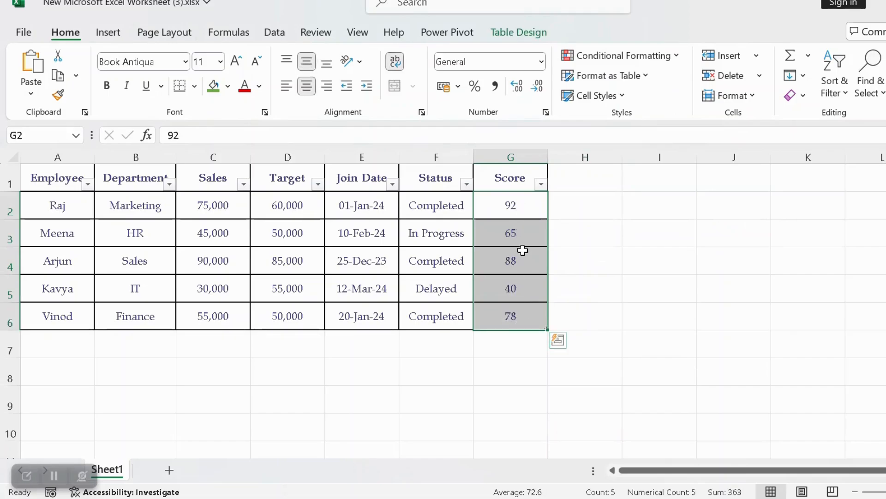
{"action": "left_click", "coordinate": [623, 56]}
{"action": "mouse_move", "coordinate": [637, 118]}
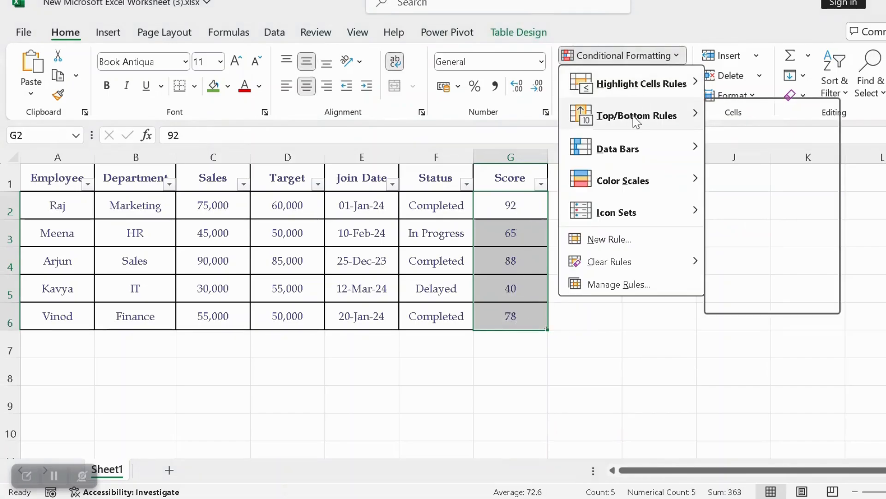
{"action": "left_click", "coordinate": [777, 110]}
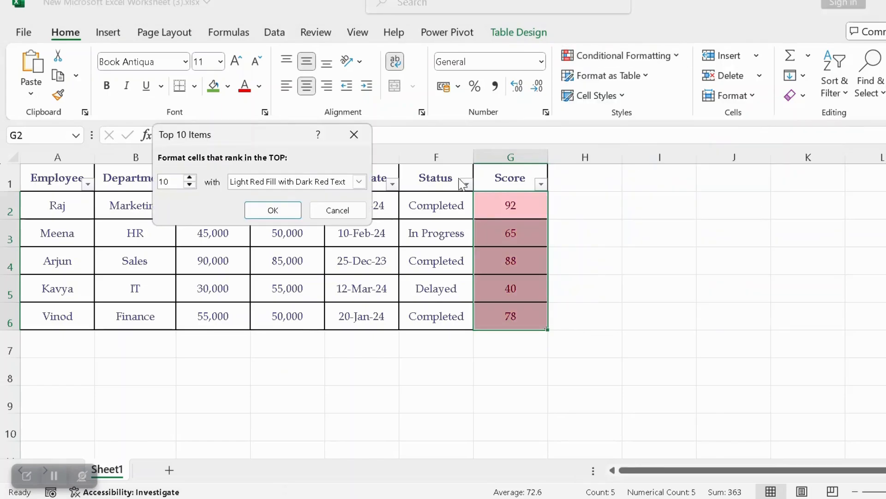
{"action": "left_click", "coordinate": [190, 185]}
{"action": "left_click", "coordinate": [190, 184]}
{"action": "left_click", "coordinate": [189, 185]}
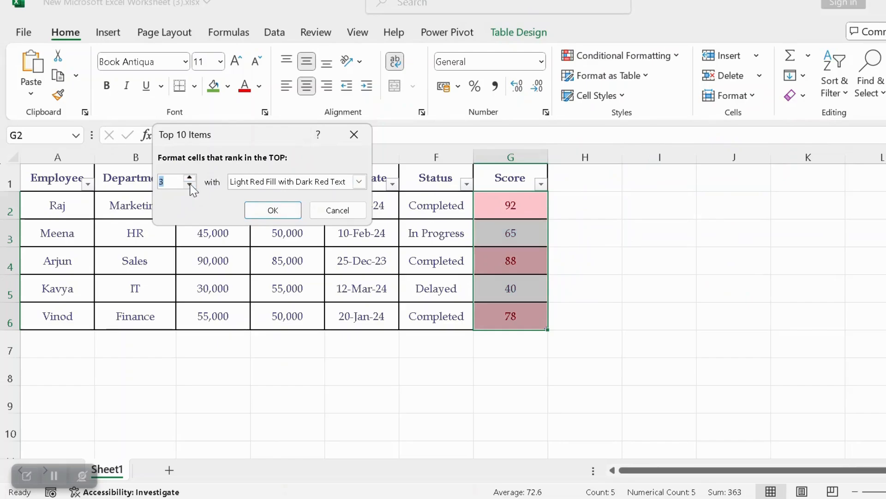
{"action": "left_click", "coordinate": [296, 184]}
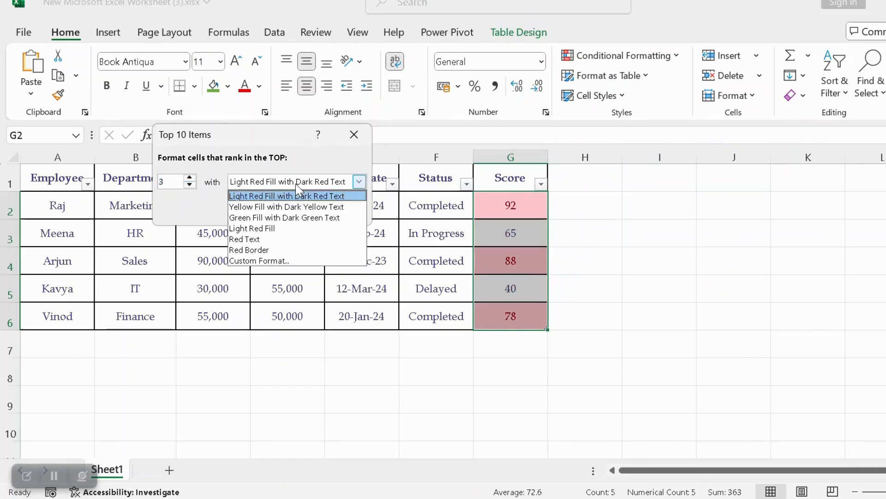
{"action": "left_click", "coordinate": [304, 207]}
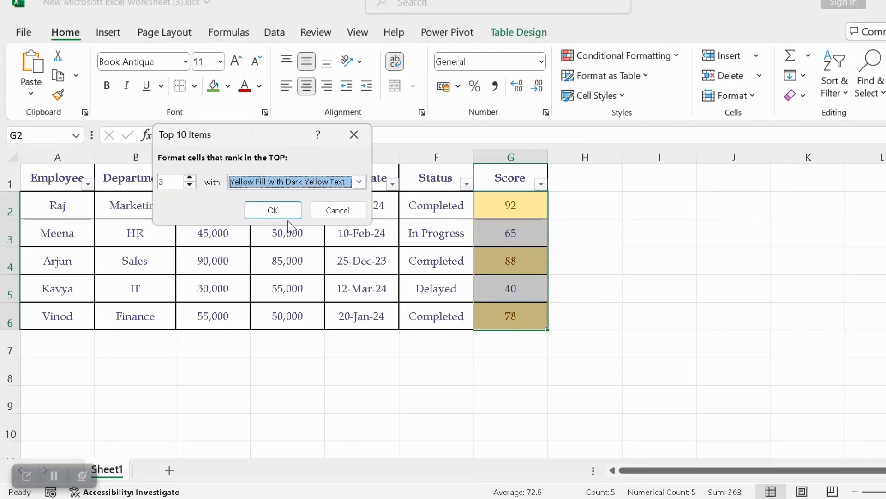
{"action": "left_click", "coordinate": [287, 212]}
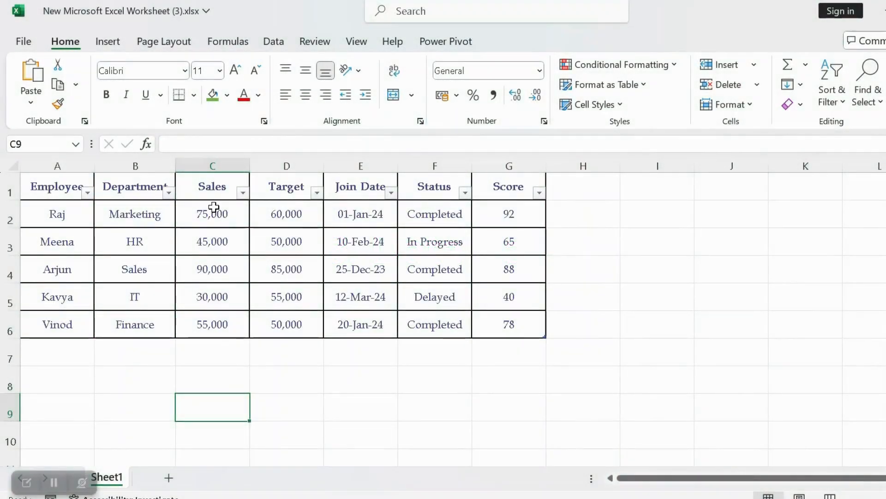
Apply blue gradient-fill data bars to the Sales values in C2:C6.
{"action": "left_click_drag", "start_coordinate": [214, 210], "coordinate": [224, 324]}
{"action": "left_click", "coordinate": [354, 376]}
{"action": "left_click_drag", "start_coordinate": [210, 214], "coordinate": [211, 326]}
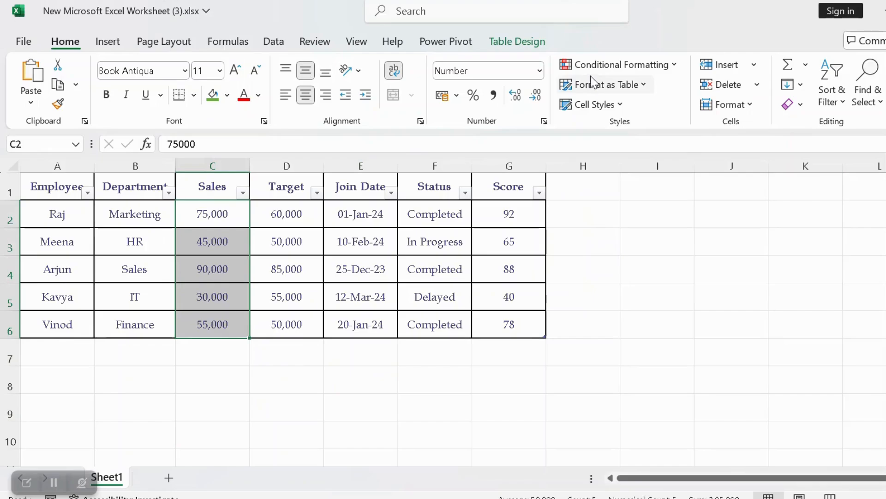
{"action": "left_click", "coordinate": [600, 65]}
{"action": "mouse_move", "coordinate": [660, 159]}
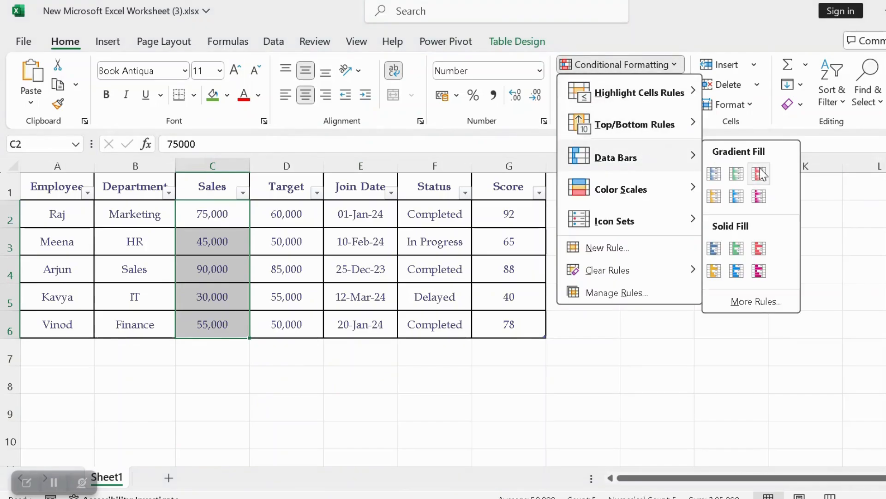
{"action": "left_click", "coordinate": [715, 175]}
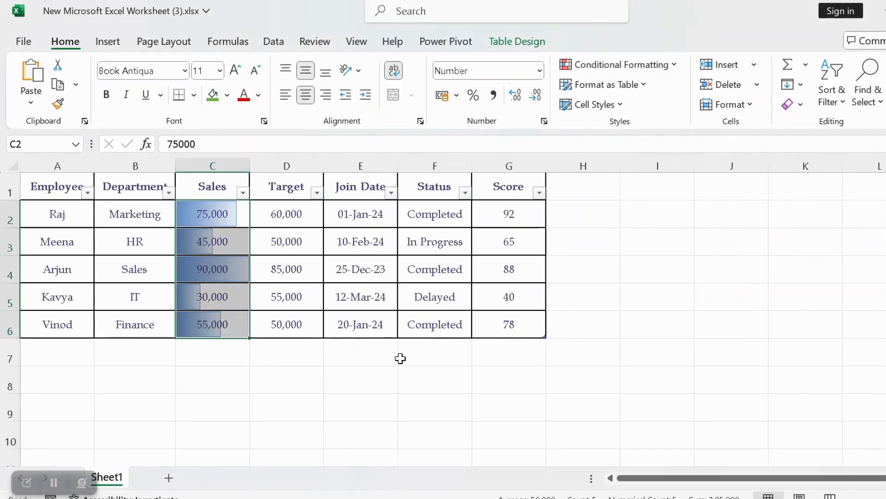
{"action": "left_click", "coordinate": [360, 379]}
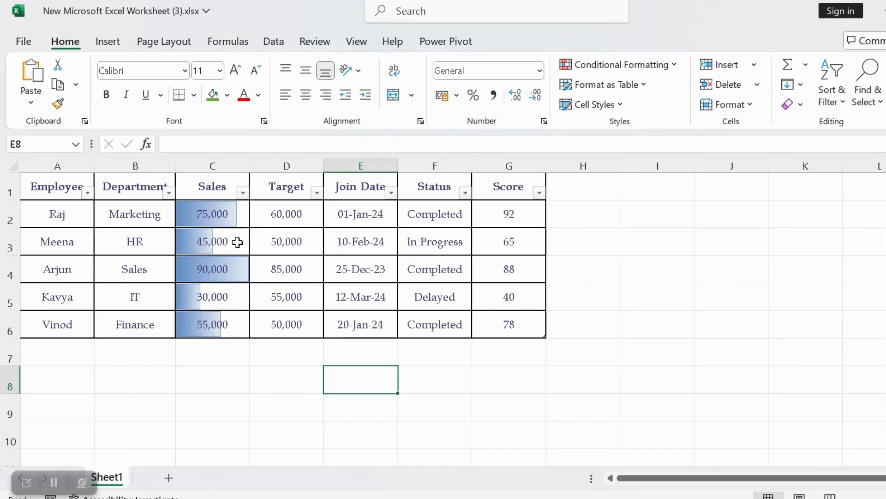
Apply the Green-Yellow-Red color scale to the Score values in G2:G6 and inspect the colored cells.
{"action": "left_click", "coordinate": [218, 369]}
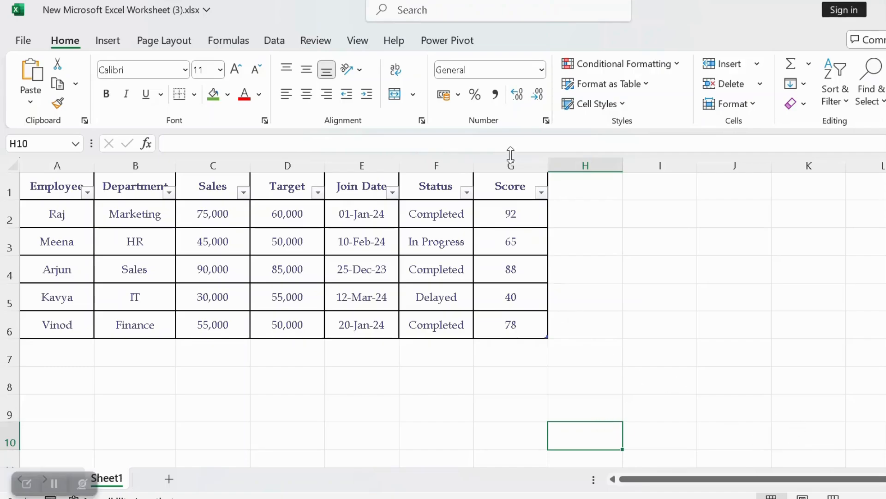
{"action": "left_click_drag", "start_coordinate": [510, 212], "coordinate": [511, 335]}
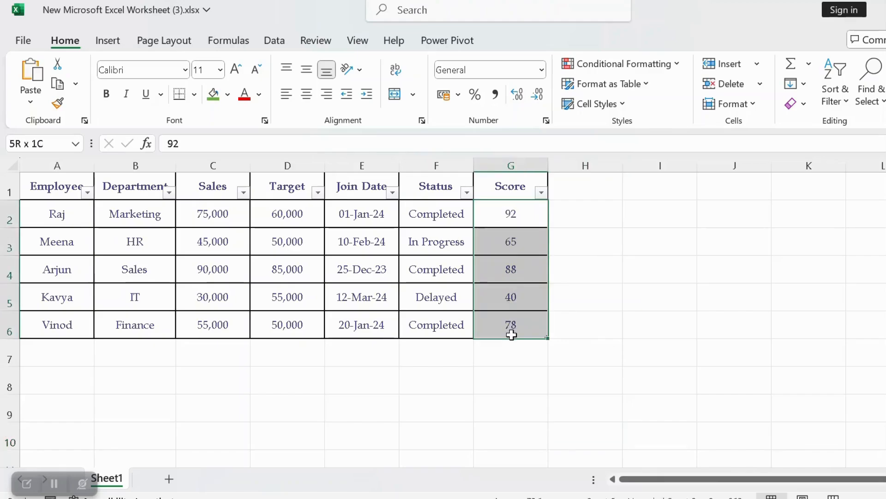
{"action": "left_click", "coordinate": [623, 64]}
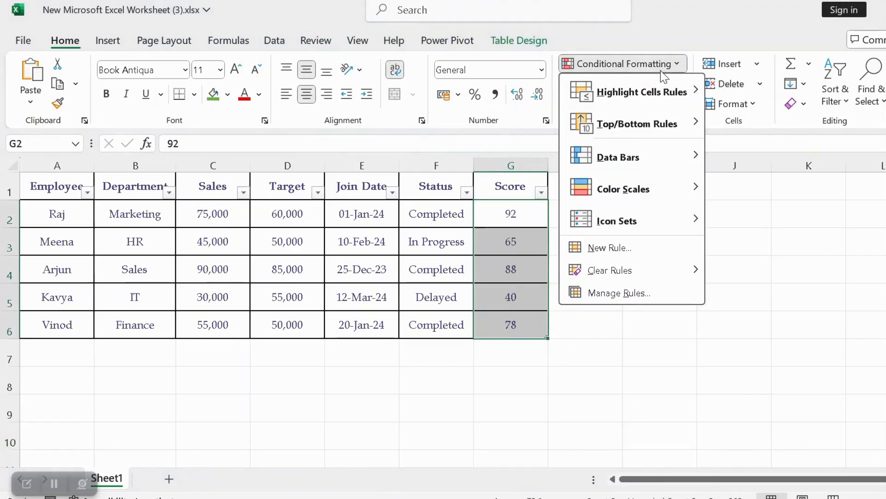
{"action": "mouse_move", "coordinate": [651, 196]}
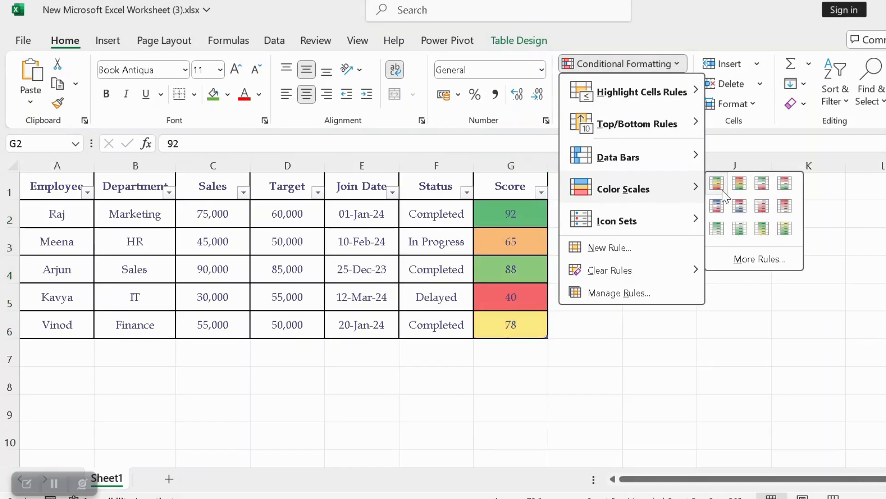
{"action": "left_click", "coordinate": [717, 183]}
{"action": "left_click", "coordinate": [644, 263]}
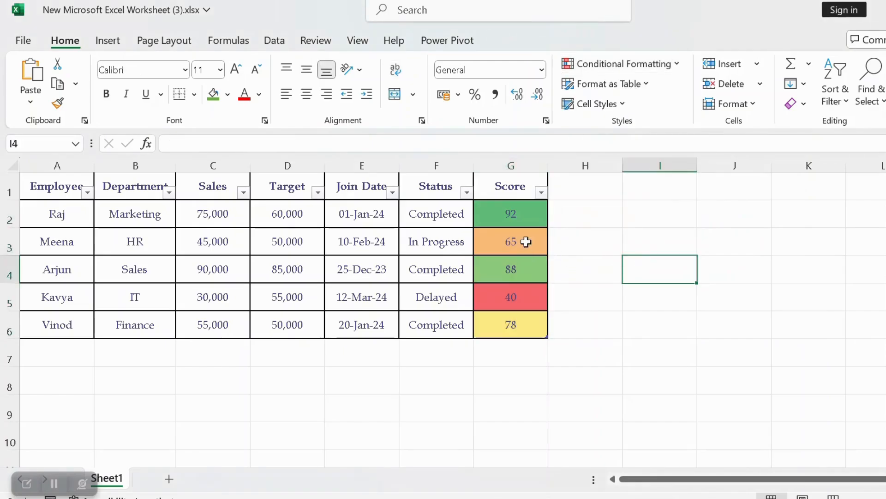
{"action": "left_click", "coordinate": [532, 213]}
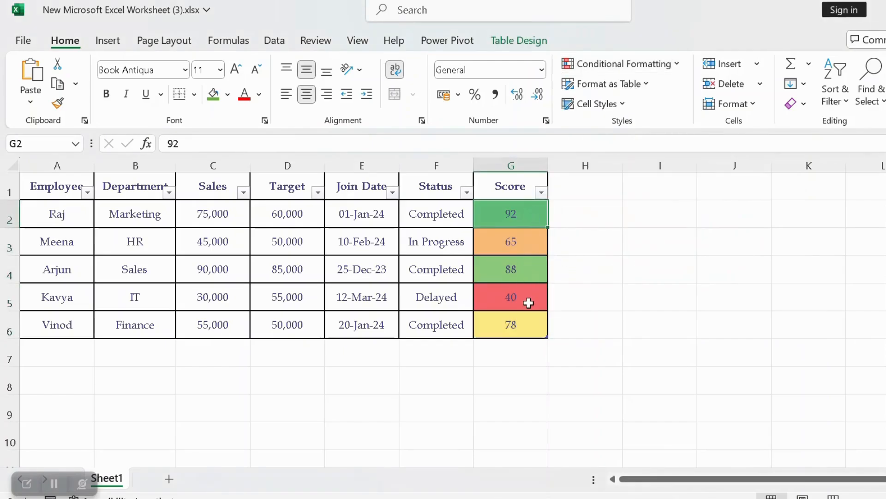
{"action": "left_click", "coordinate": [532, 244]}
{"action": "left_click", "coordinate": [536, 332]}
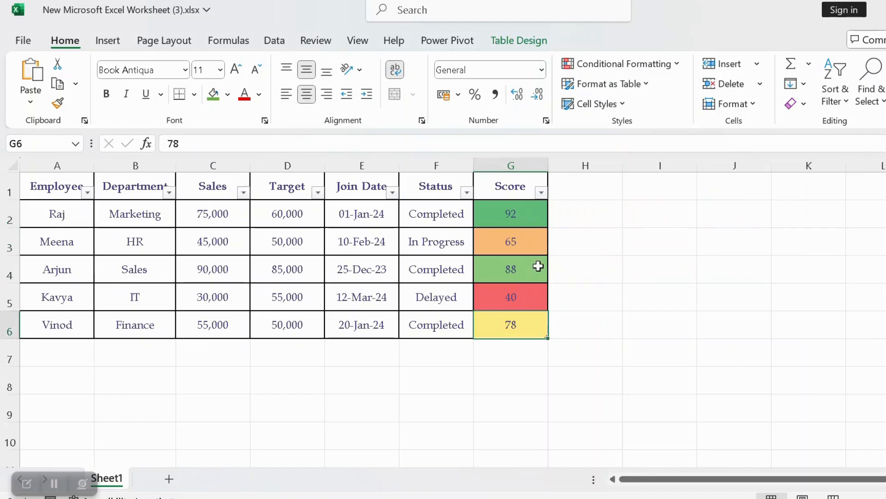
{"action": "left_click", "coordinate": [531, 286]}
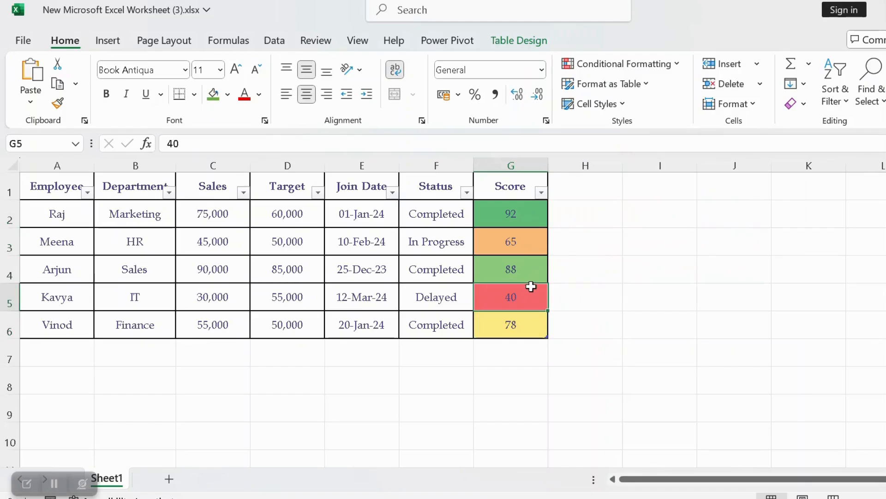
{"action": "left_click", "coordinate": [634, 302]}
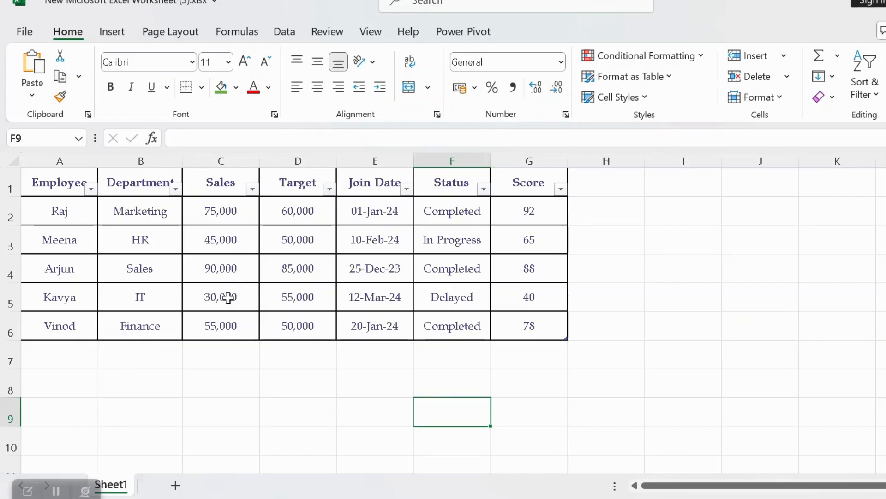
Apply the rimmed three traffic lights icon set to the Sales values in C2:C6 and review the icon on each value.
{"action": "left_click_drag", "start_coordinate": [226, 213], "coordinate": [245, 339]}
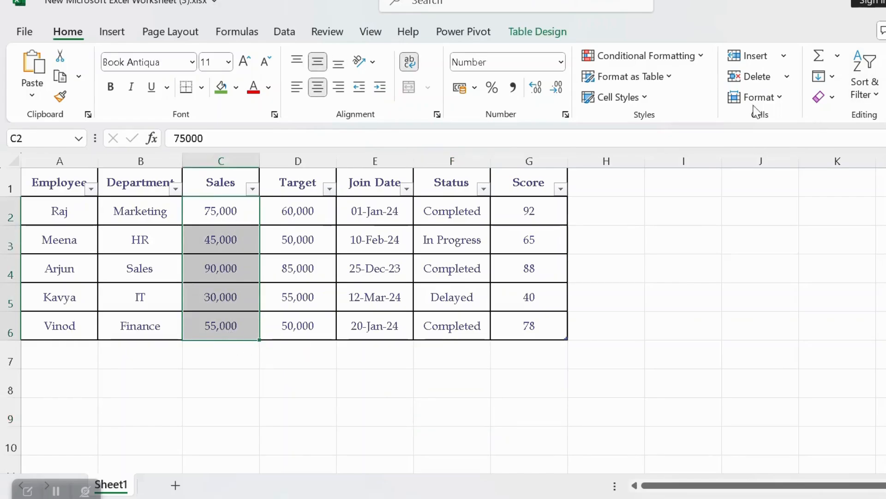
{"action": "left_click", "coordinate": [647, 56]}
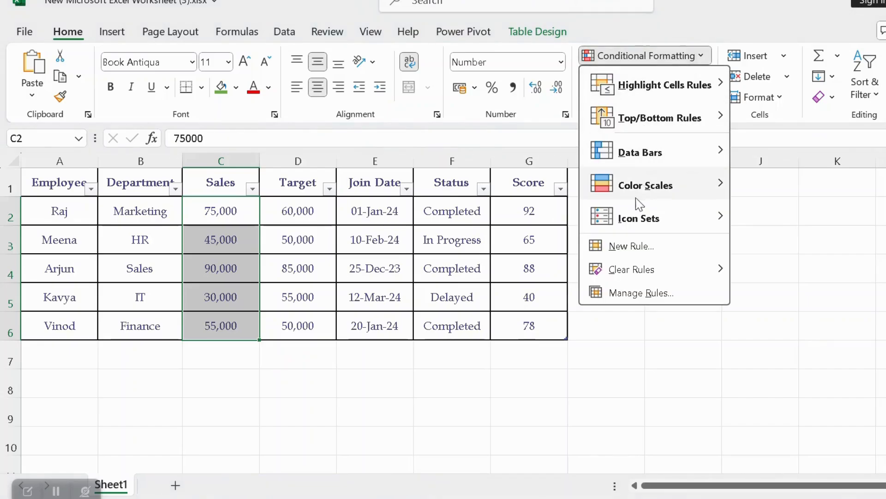
{"action": "mouse_move", "coordinate": [636, 220]}
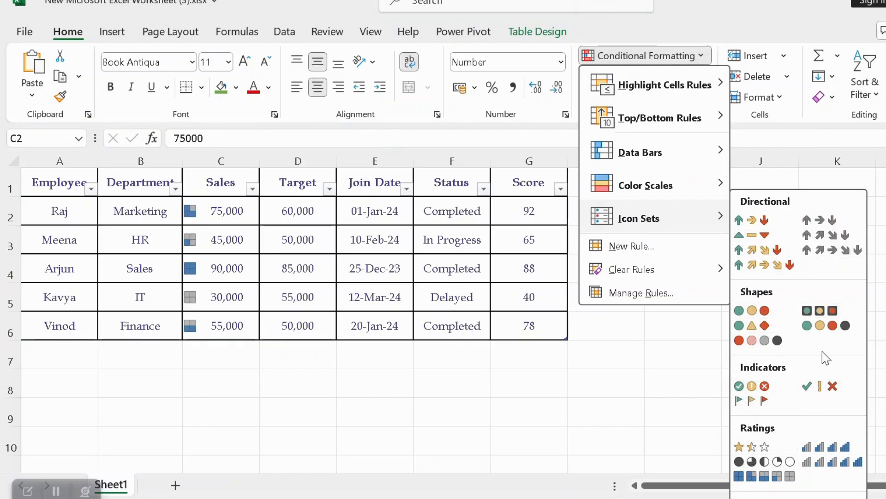
{"action": "left_click", "coordinate": [811, 311]}
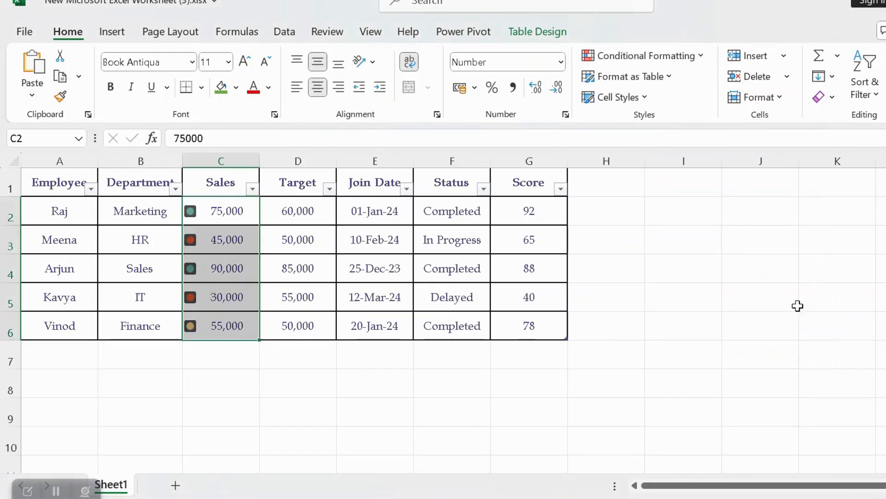
{"action": "left_click", "coordinate": [363, 408]}
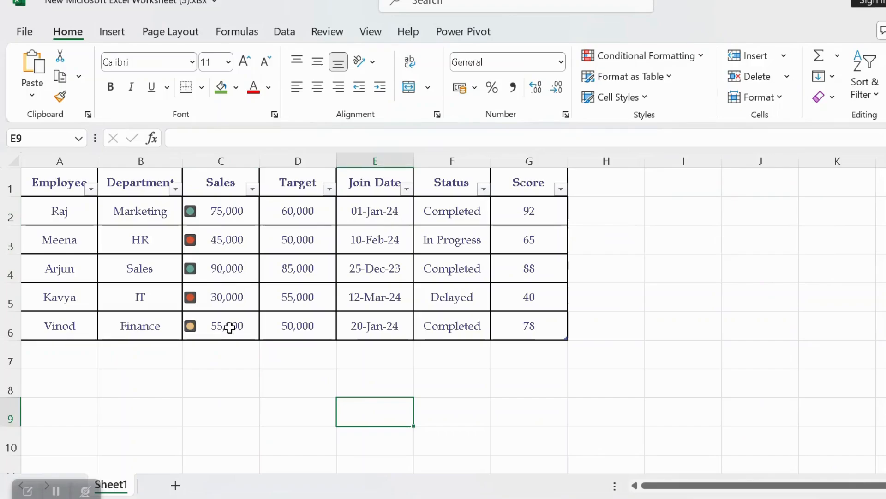
{"action": "left_click", "coordinate": [226, 273]}
{"action": "left_click", "coordinate": [225, 226]}
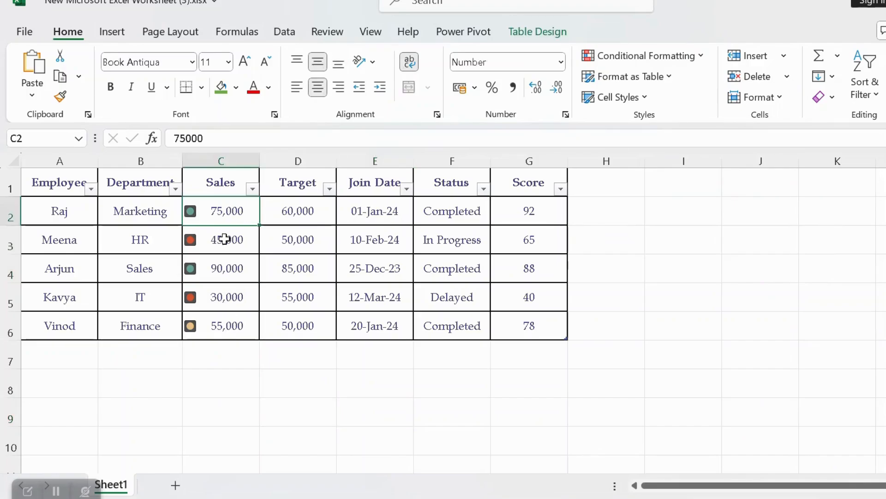
{"action": "left_click", "coordinate": [211, 317]}
{"action": "left_click", "coordinate": [228, 295]}
{"action": "left_click", "coordinate": [229, 239]}
{"action": "left_click", "coordinate": [230, 294]}
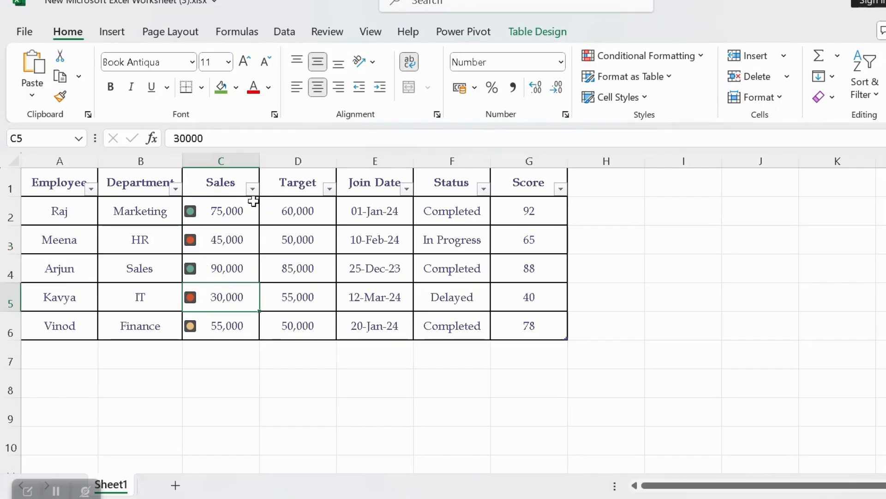
{"action": "left_click", "coordinate": [381, 360]}
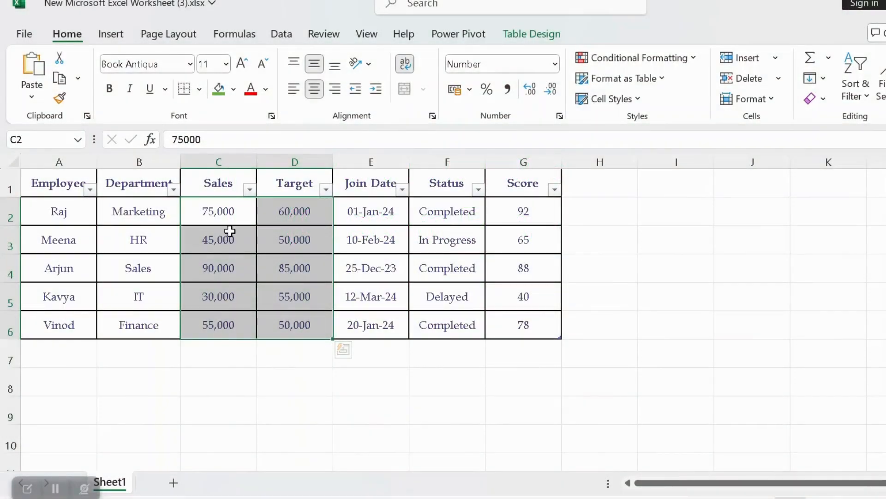
Try highlighting Sales values in C2:C6 less than 60,000 with Light Red Fill with Dark Red Text, and undo the rule.
{"action": "left_click", "coordinate": [227, 210]}
{"action": "left_click_drag", "start_coordinate": [237, 209], "coordinate": [249, 323]}
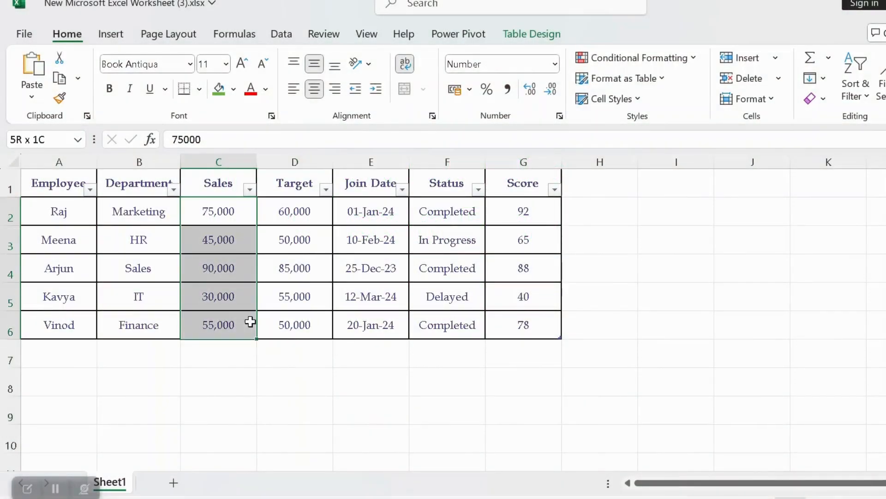
{"action": "left_click", "coordinate": [673, 62]}
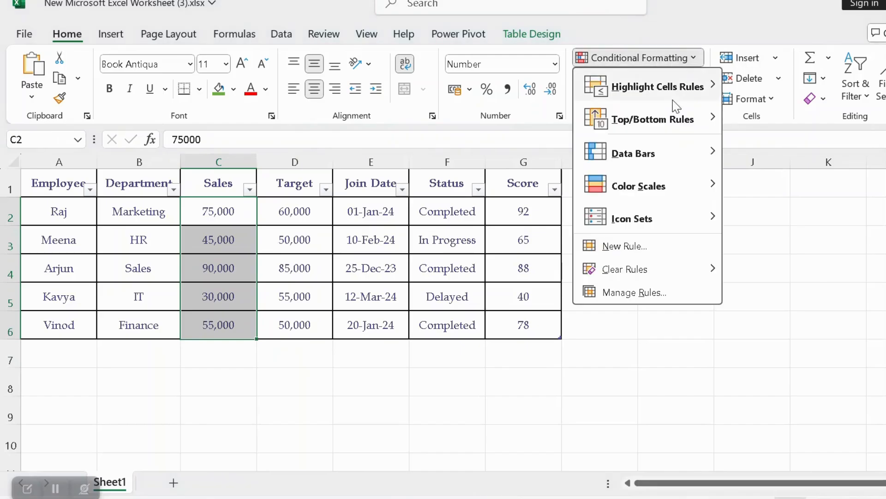
{"action": "mouse_move", "coordinate": [672, 99]}
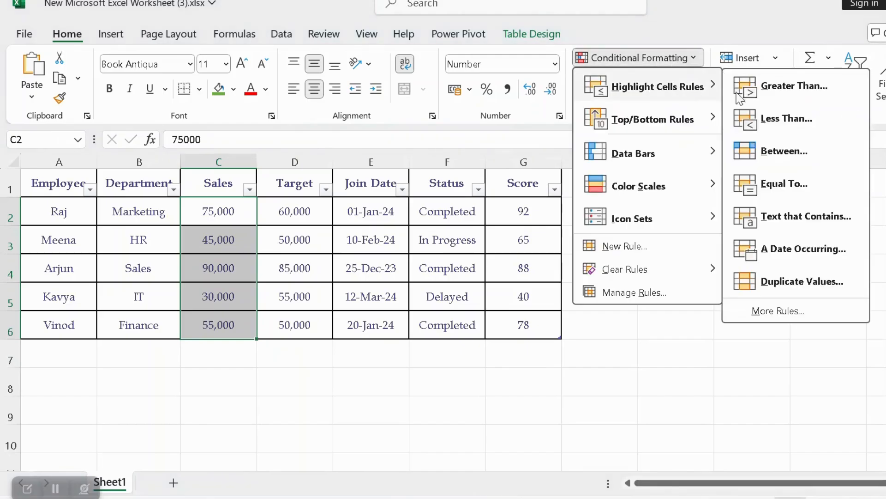
{"action": "left_click", "coordinate": [785, 121]}
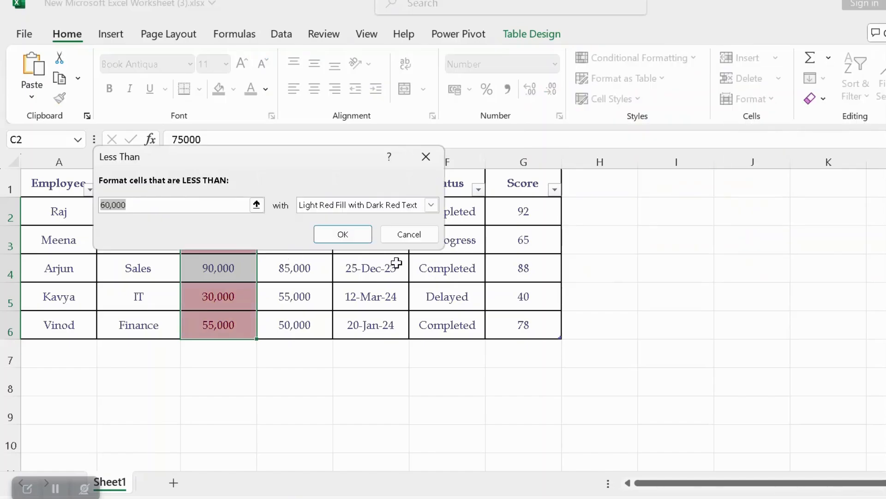
{"action": "left_click", "coordinate": [355, 238]}
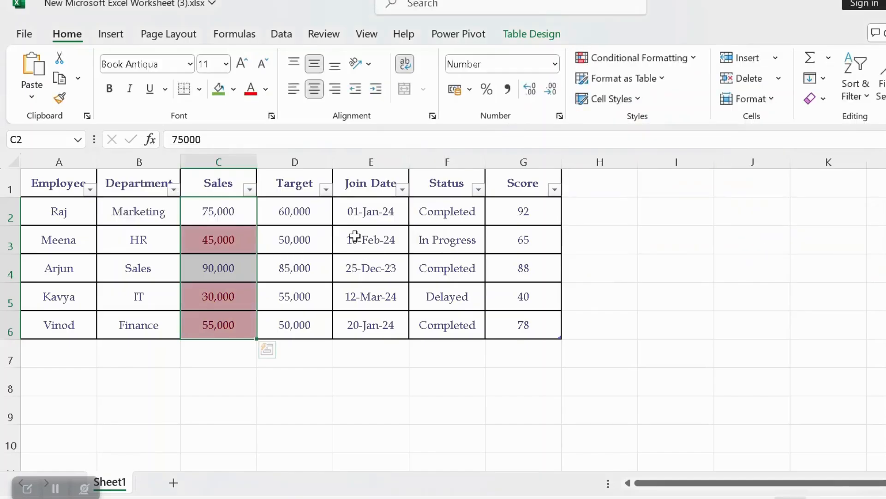
{"action": "left_click", "coordinate": [306, 304]}
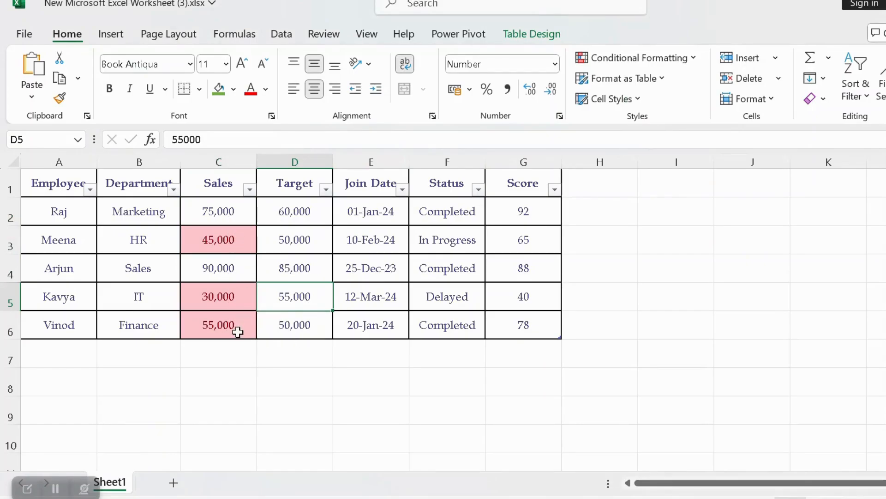
{"action": "key", "text": "ctrl+z"}
Start a new formula-based formatting rule for the Sales and Target values in C2:D6 with the formula =C2<D2.
{"action": "left_click_drag", "start_coordinate": [234, 206], "coordinate": [274, 326]}
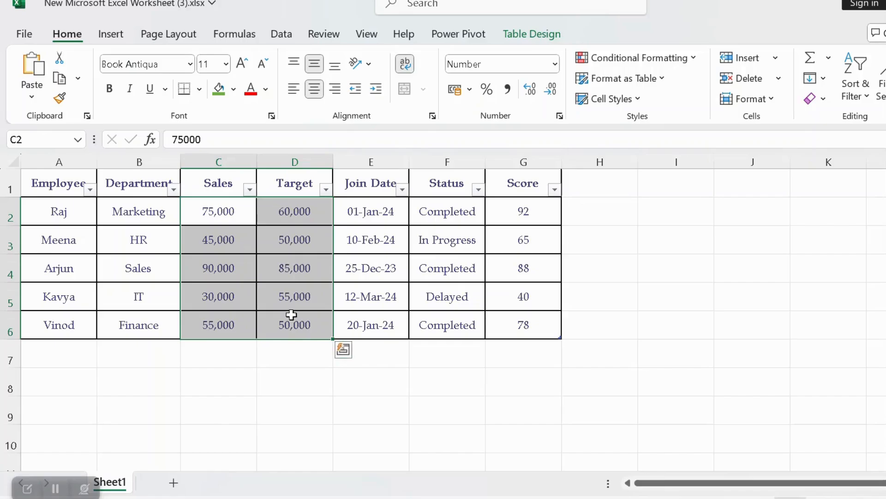
{"action": "left_click", "coordinate": [665, 65]}
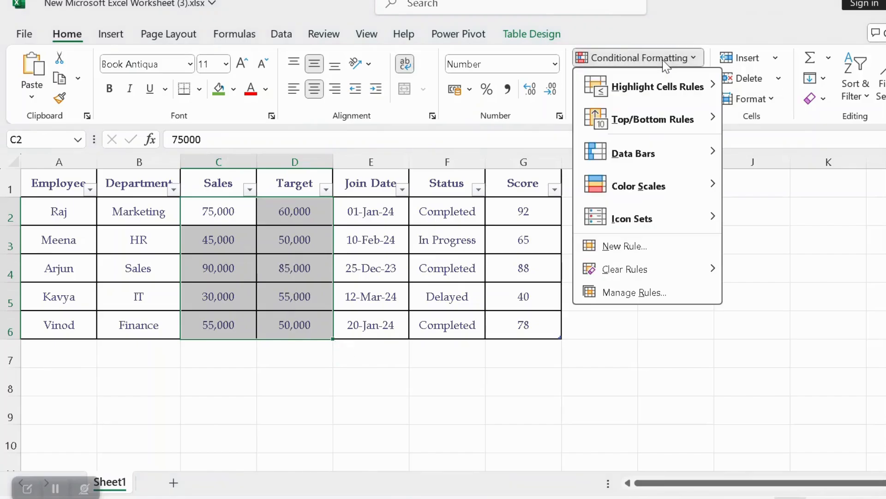
{"action": "left_click", "coordinate": [638, 251]}
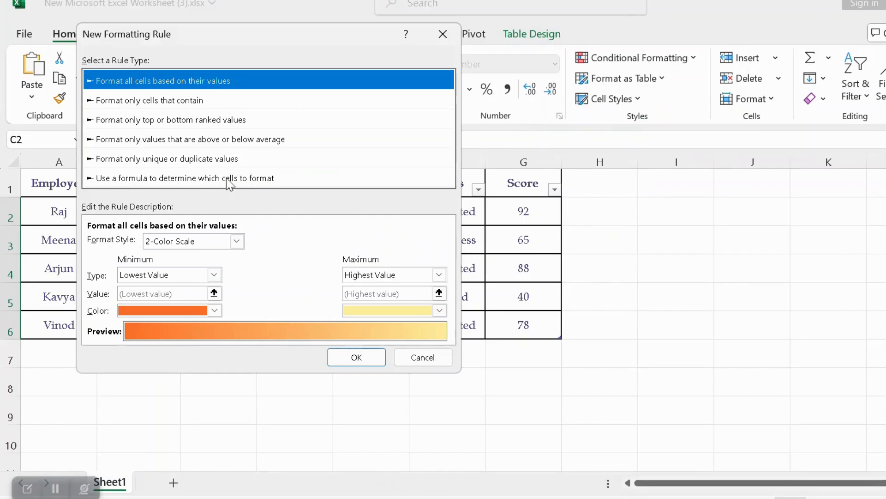
{"action": "left_click", "coordinate": [280, 181]}
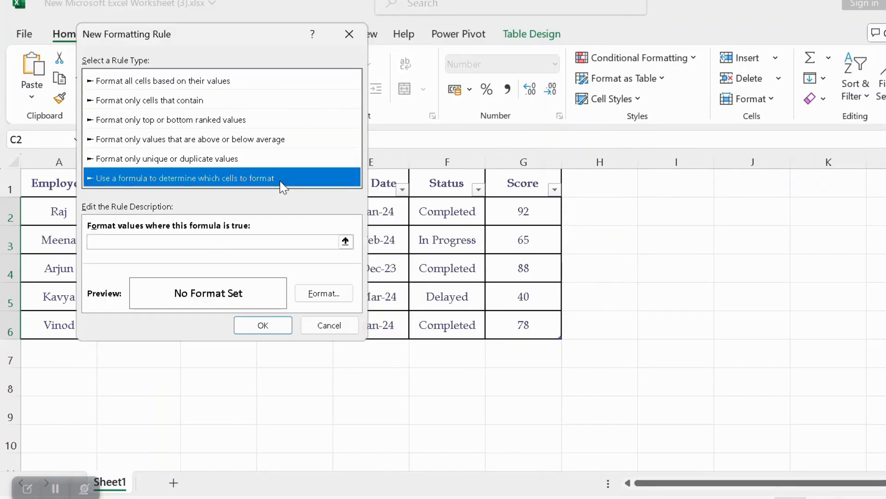
{"action": "left_click", "coordinate": [259, 242]}
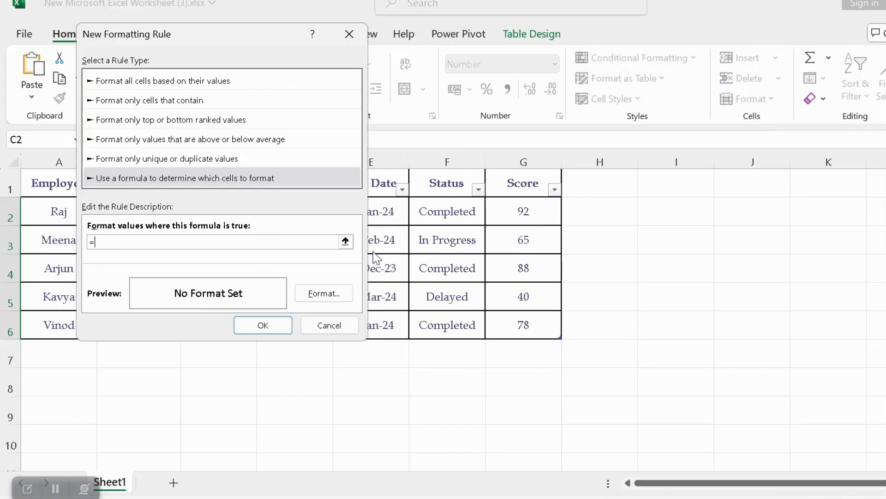
{"action": "type", "text": "=C2<D2"}
Set the formula rule's format to a dark red background fill and apply the rule to the selected cells.
{"action": "left_click", "coordinate": [319, 299]}
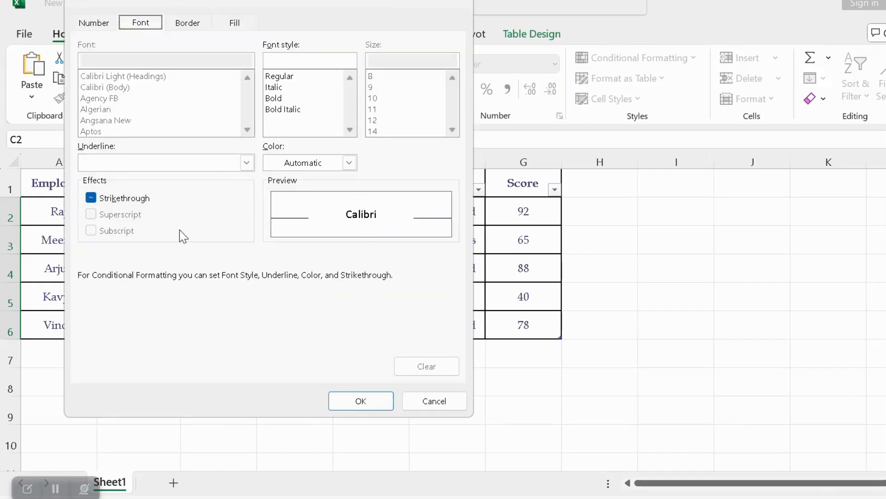
{"action": "left_click", "coordinate": [235, 22]}
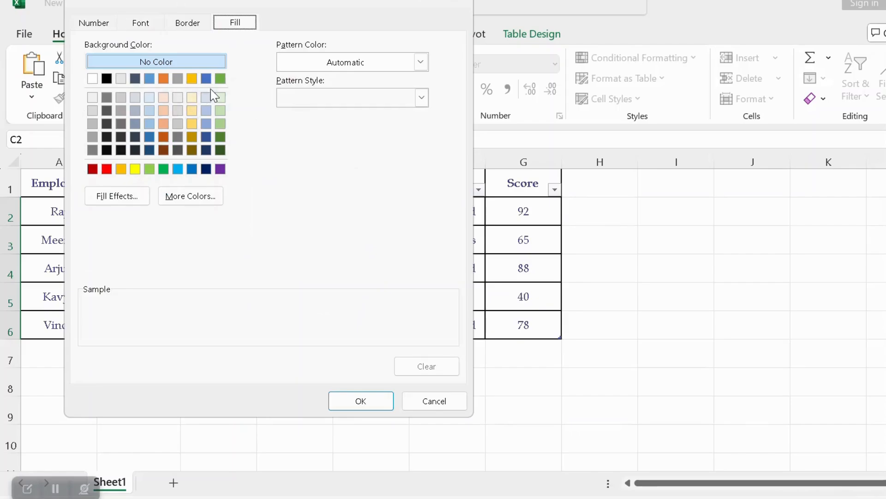
{"action": "left_click", "coordinate": [221, 79]}
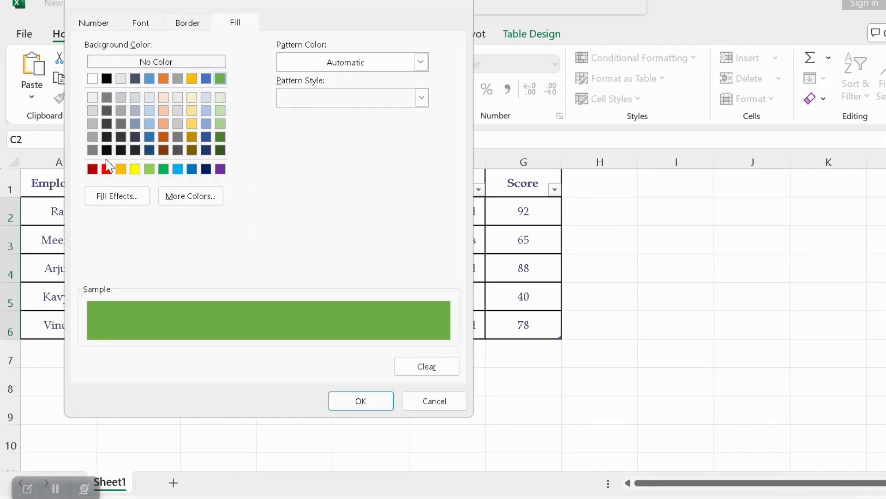
{"action": "left_click", "coordinate": [92, 169]}
{"action": "left_click", "coordinate": [360, 400]}
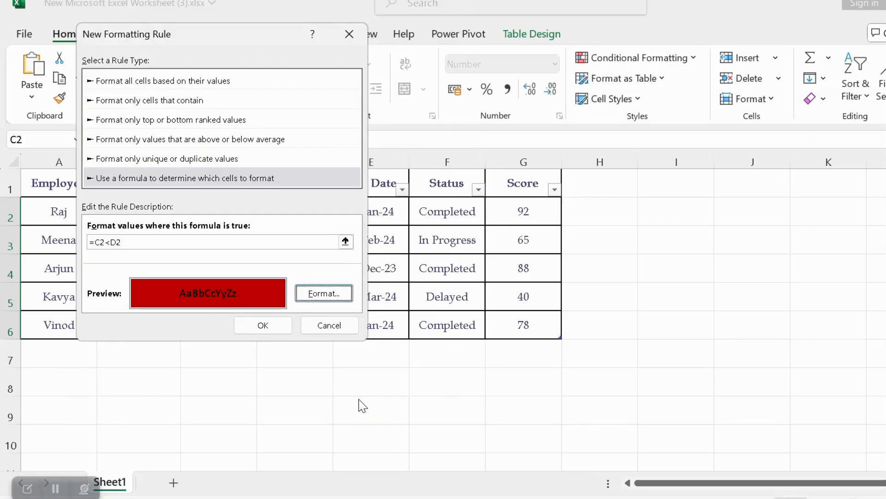
{"action": "left_click", "coordinate": [280, 324]}
{"action": "left_click", "coordinate": [408, 379]}
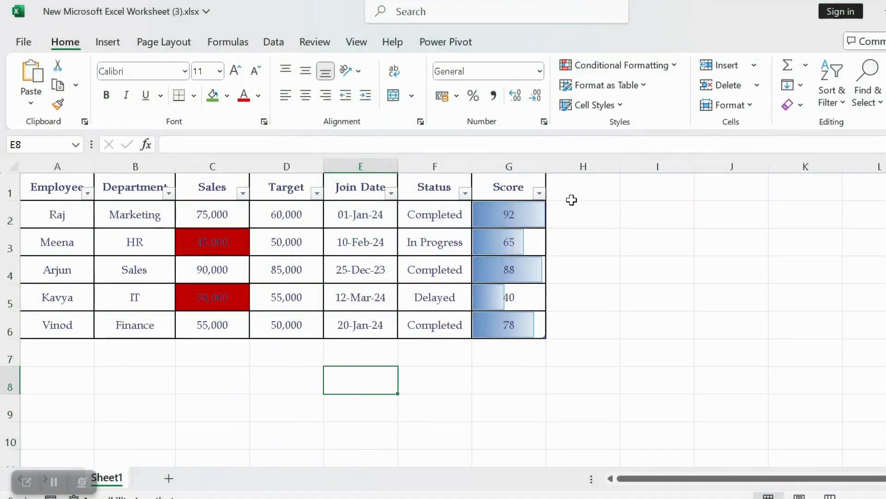
Clear all conditional formatting rules from the employee table, covering both the Sales highlights and the Score data bars.
{"action": "left_click", "coordinate": [283, 275]}
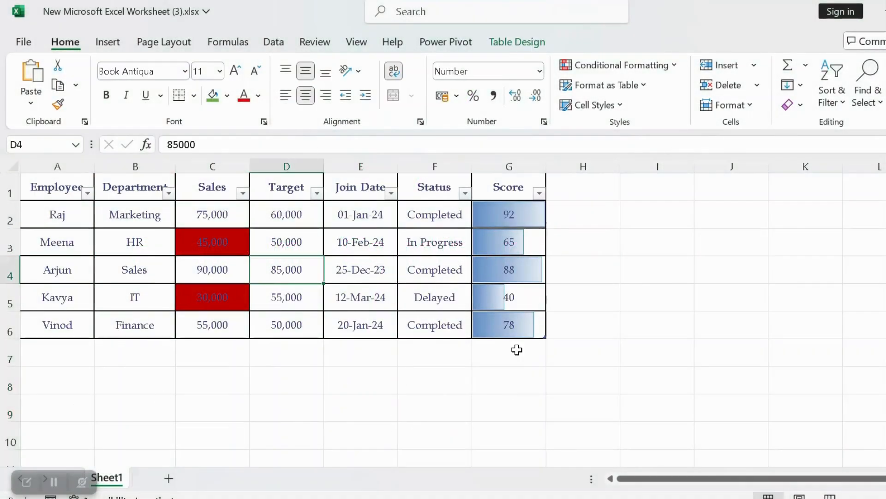
{"action": "left_click", "coordinate": [637, 65]}
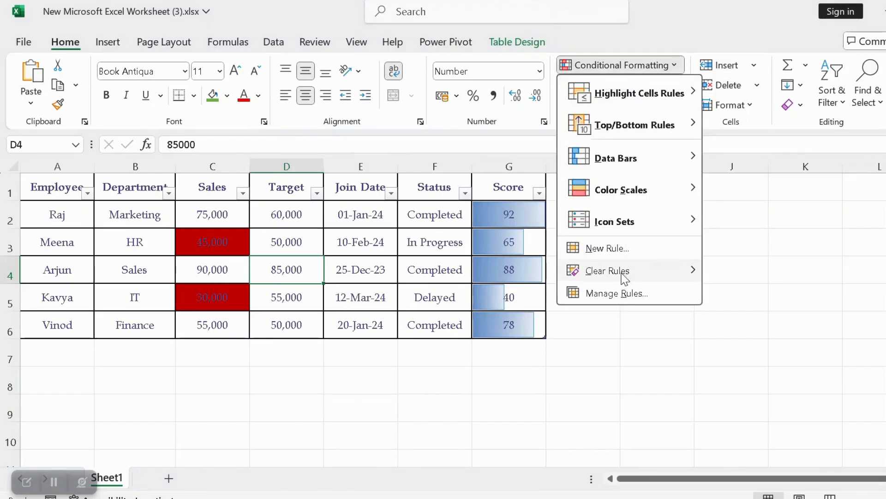
{"action": "mouse_move", "coordinate": [625, 277]}
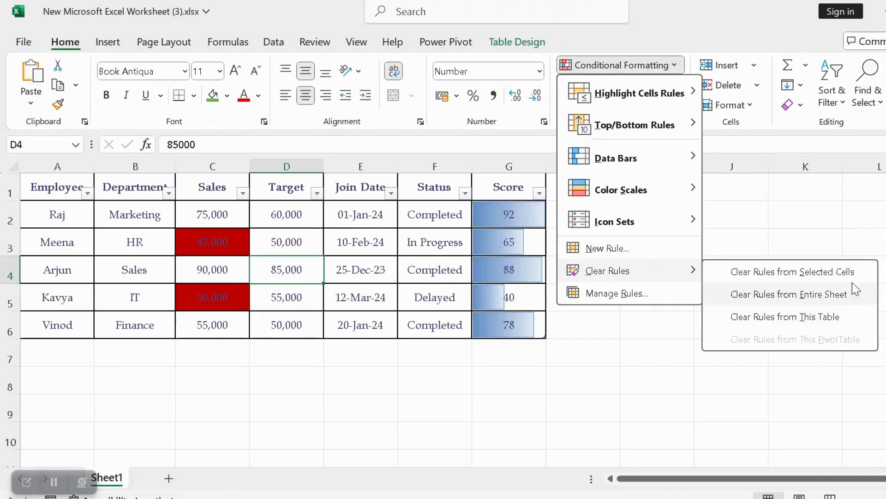
{"action": "left_click", "coordinate": [852, 316]}
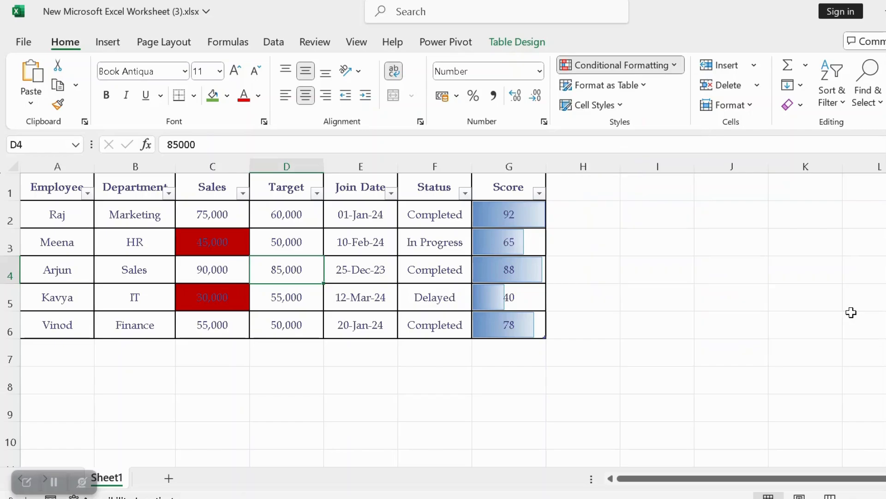
{"action": "left_click", "coordinate": [838, 307]}
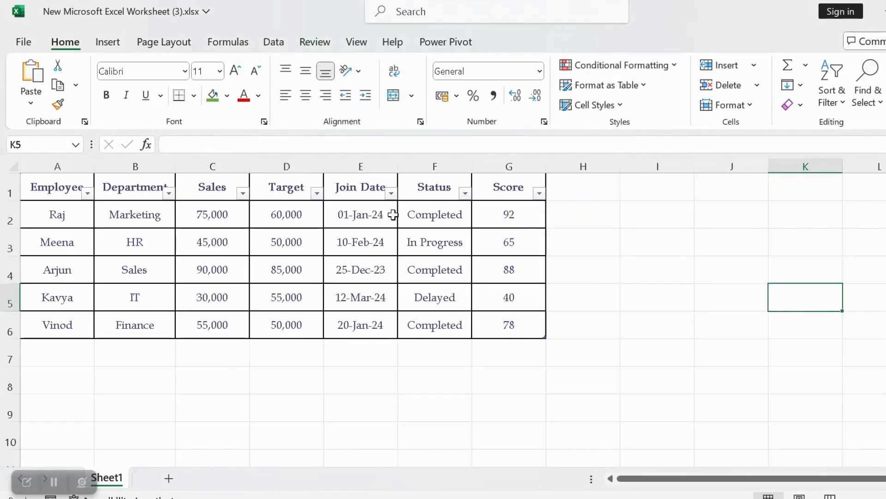
{"action": "left_click", "coordinate": [156, 279]}
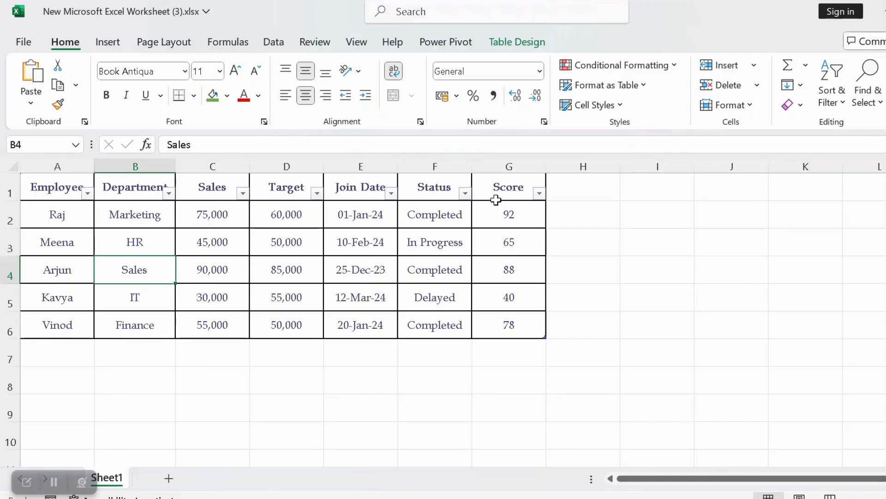
{"action": "left_click", "coordinate": [580, 371]}
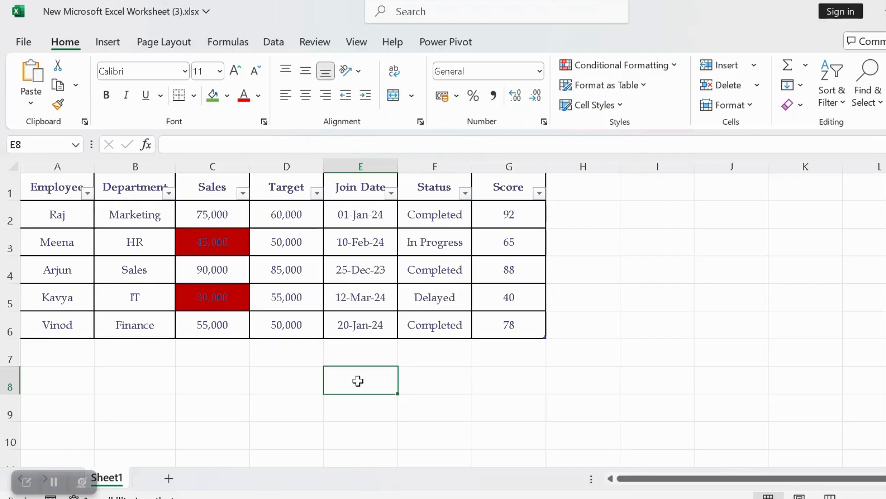
Apply blue gradient-fill data bars to the Score values in G2:G6.
{"action": "left_click_drag", "start_coordinate": [509, 214], "coordinate": [508, 323]}
{"action": "left_click", "coordinate": [643, 67]}
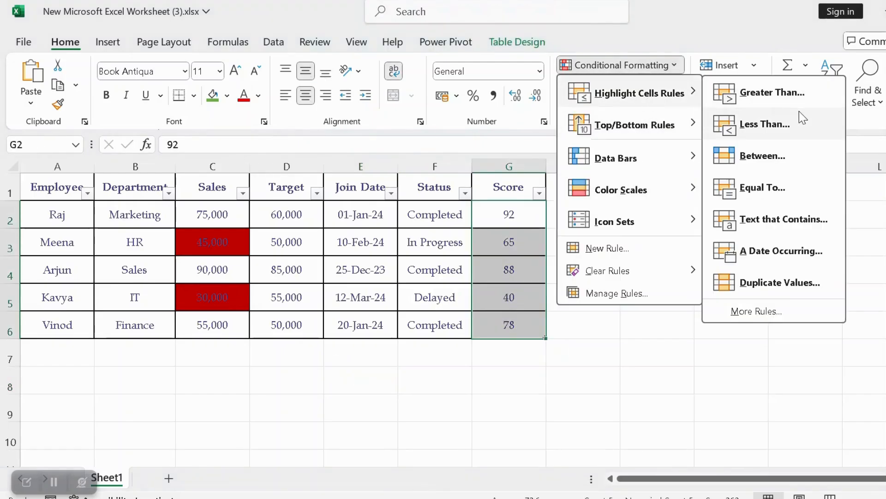
{"action": "mouse_move", "coordinate": [673, 174]}
{"action": "left_click", "coordinate": [736, 174]}
{"action": "left_click", "coordinate": [318, 219]}
{"action": "left_click_drag", "start_coordinate": [431, 215], "coordinate": [452, 315]}
{"action": "left_click", "coordinate": [360, 406]}
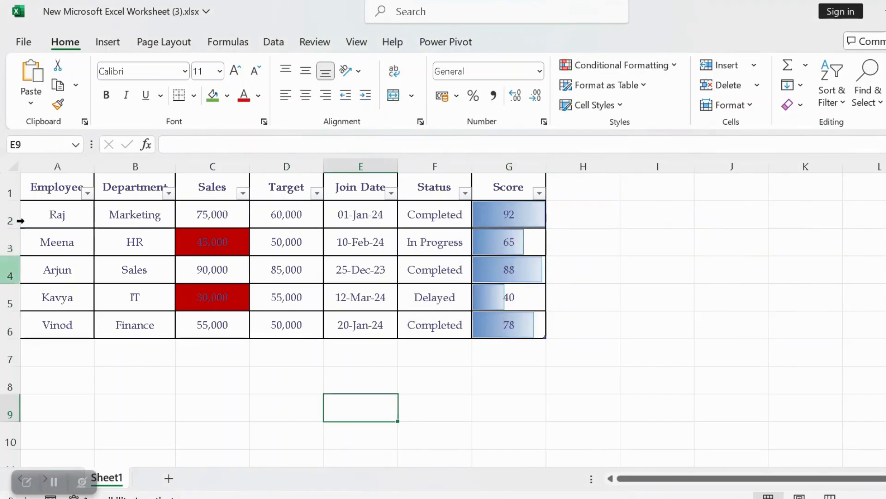
Remove every conditional formatting rule from this table, including the red Sales fills and blue Score data bars.
{"action": "left_click", "coordinate": [343, 389]}
{"action": "left_click", "coordinate": [302, 274]}
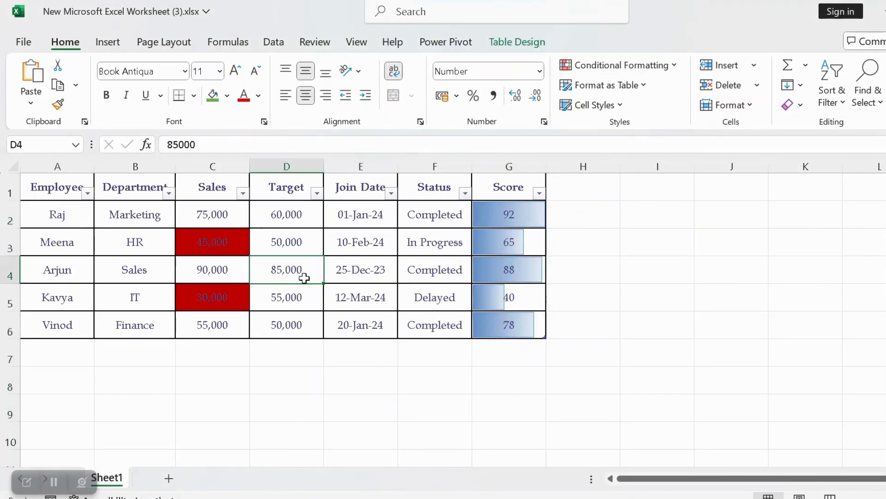
{"action": "left_click", "coordinate": [634, 67]}
{"action": "mouse_move", "coordinate": [625, 277]}
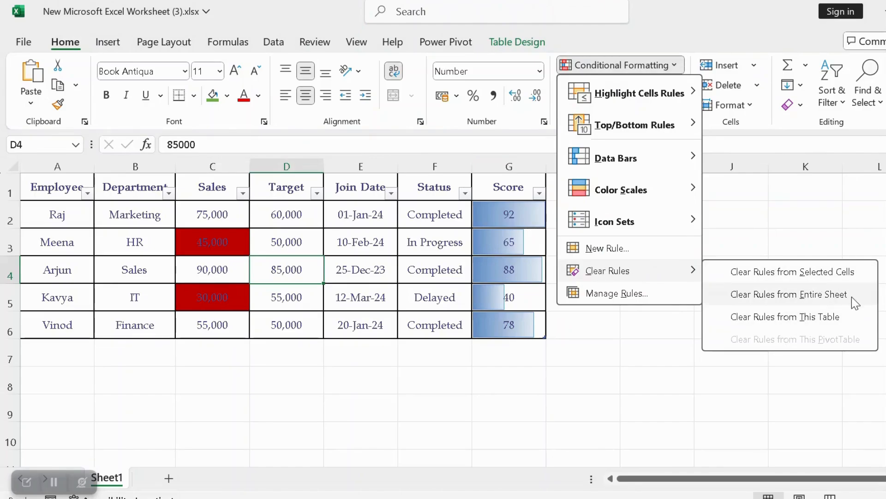
{"action": "left_click", "coordinate": [851, 312]}
{"action": "left_click", "coordinate": [790, 301]}
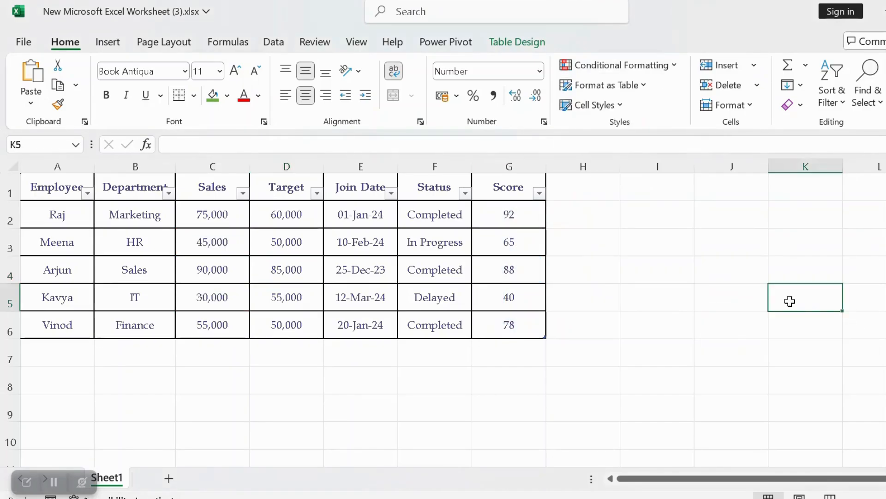
{"action": "left_click", "coordinate": [171, 275]}
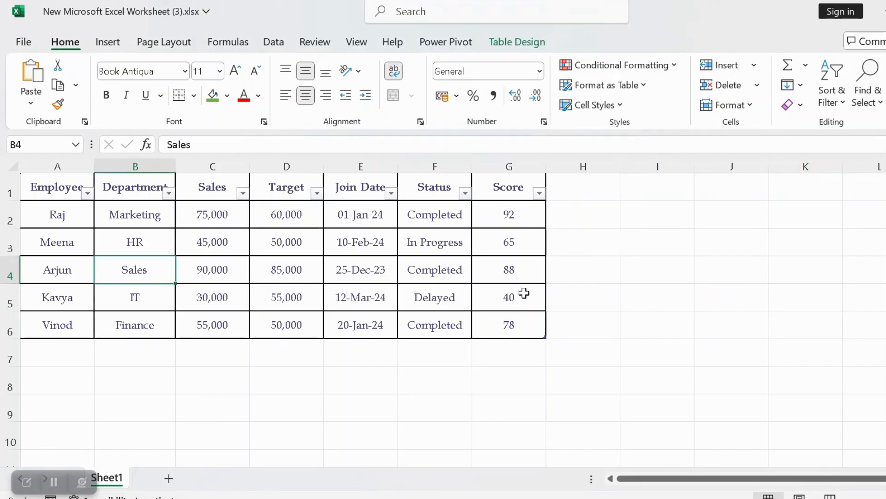
{"action": "left_click", "coordinate": [582, 374]}
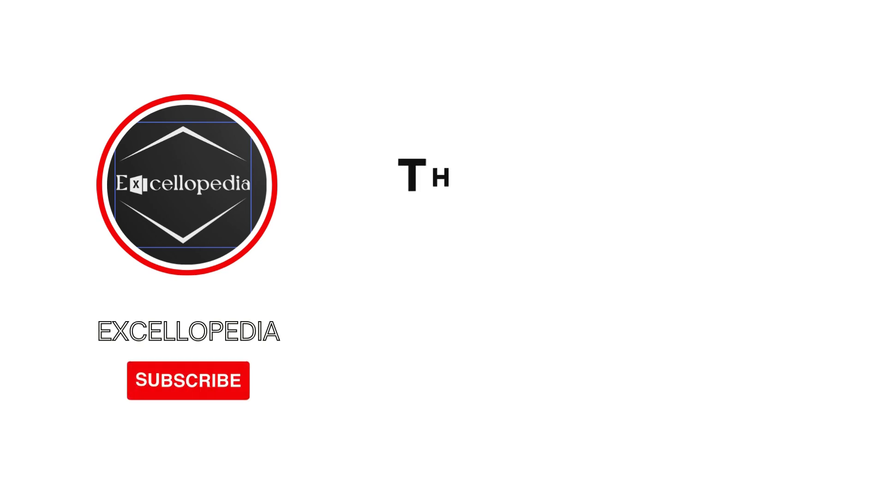